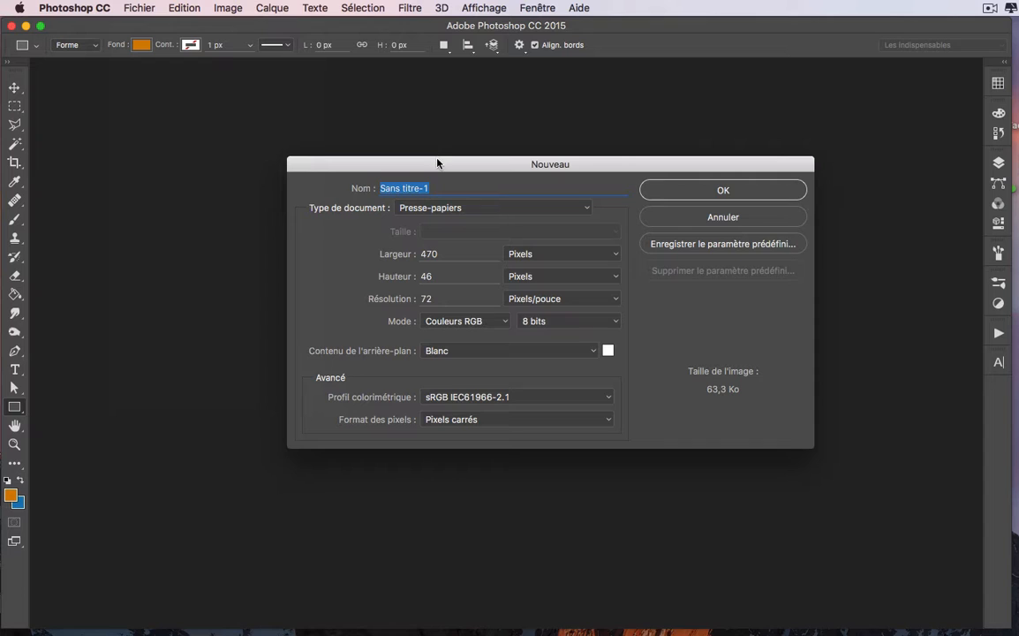
Step: Define the new document as 20 centimetres wide and 15 centimetres high, with a resolution of 200 pixels per inch
left_click_drag(436, 160, 382, 181)
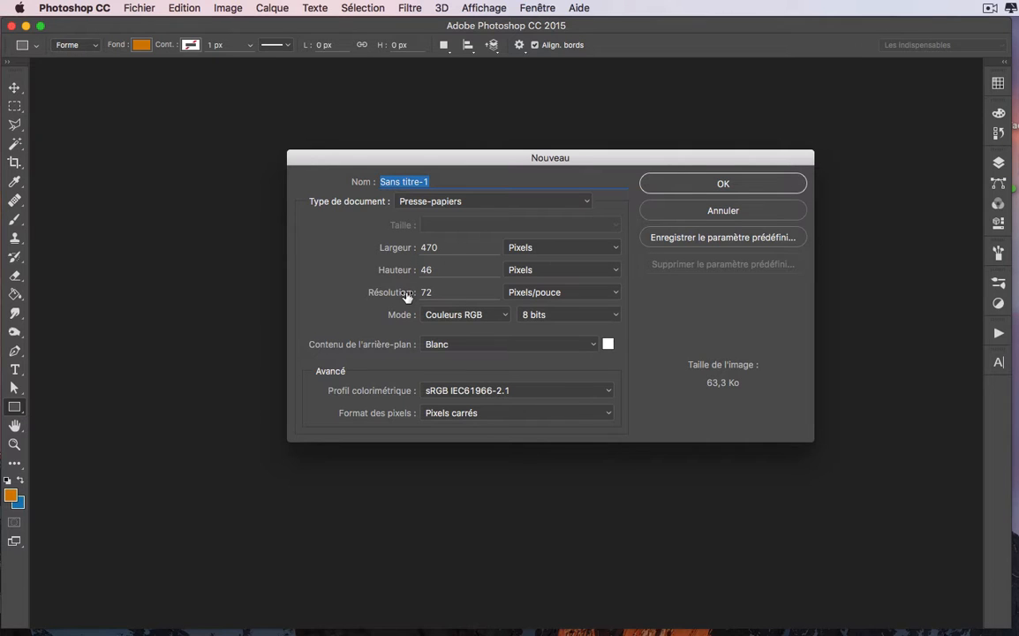
left_click(605, 251)
left_click(606, 248)
left_click(606, 250)
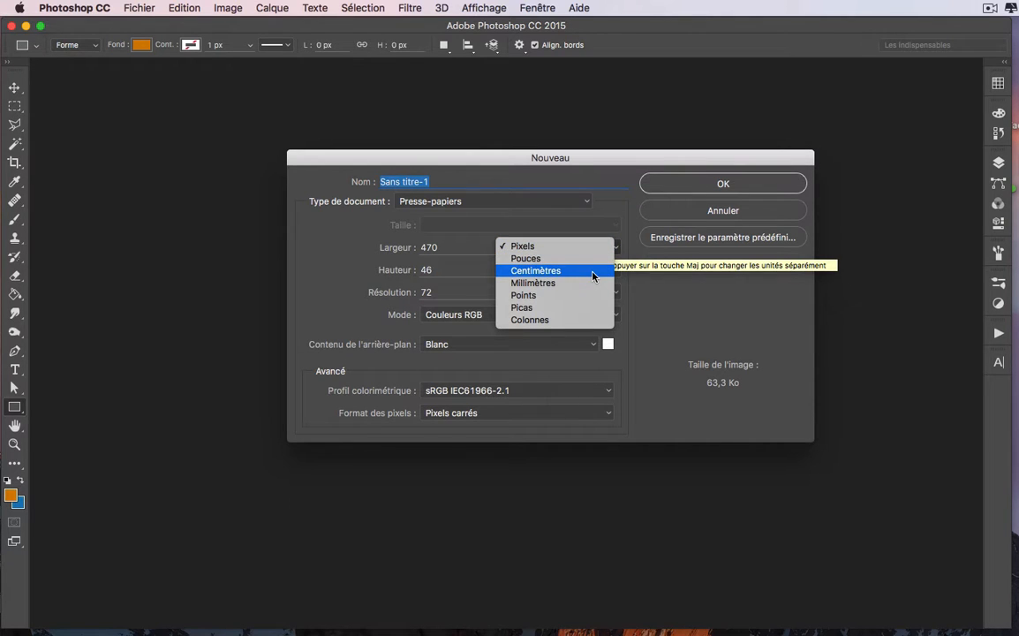
left_click(592, 274)
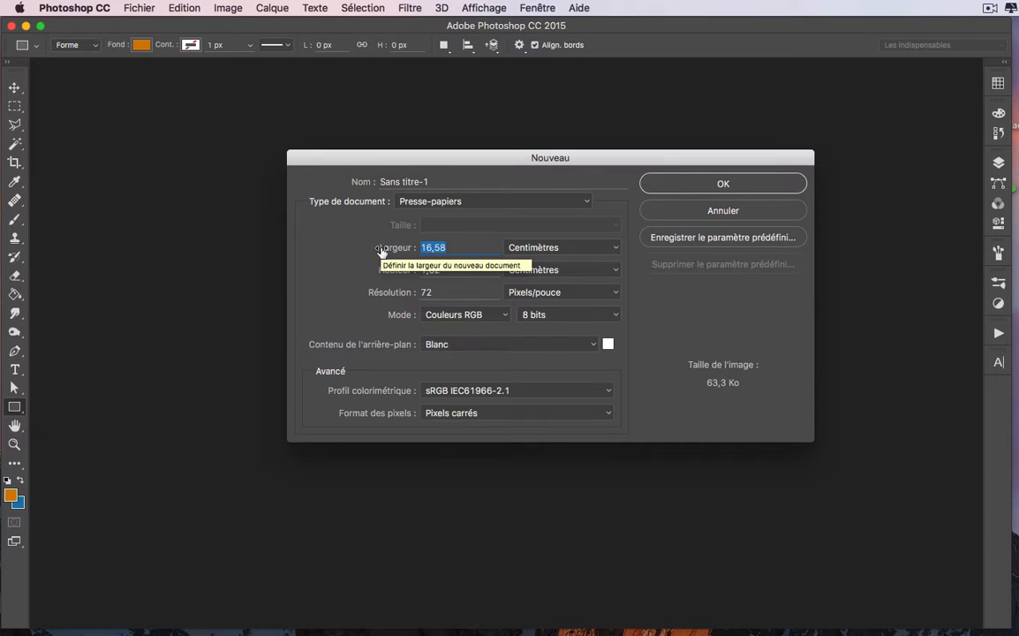
type("20")
key("Tab")
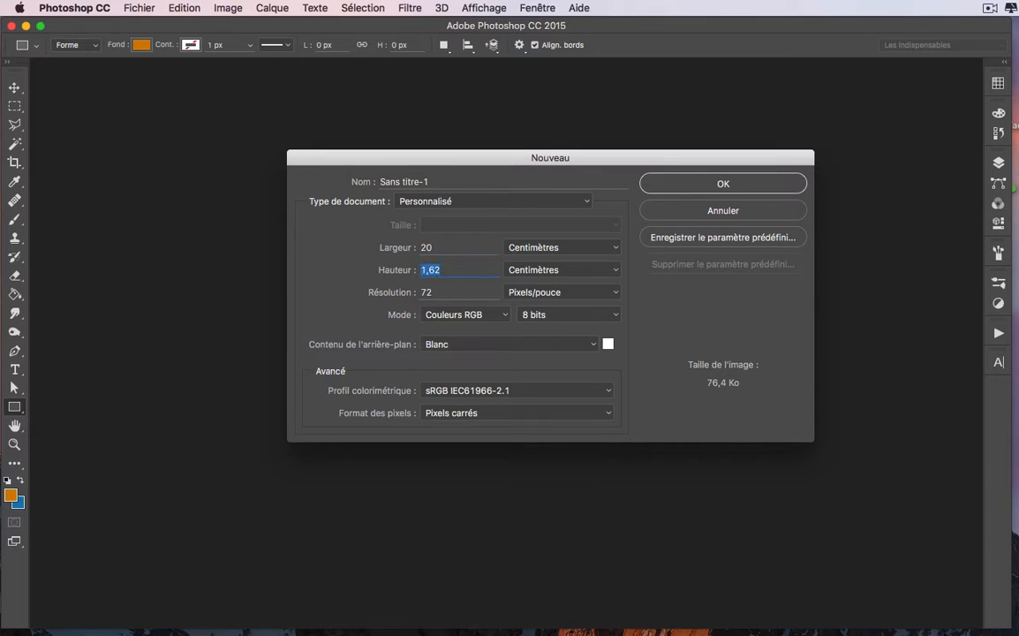
type("15")
key("Tab")
type("200")
Step: Choose RGB colour mode (Couleurs RGB) and a white background (Blanc) for the new document
left_click(501, 313)
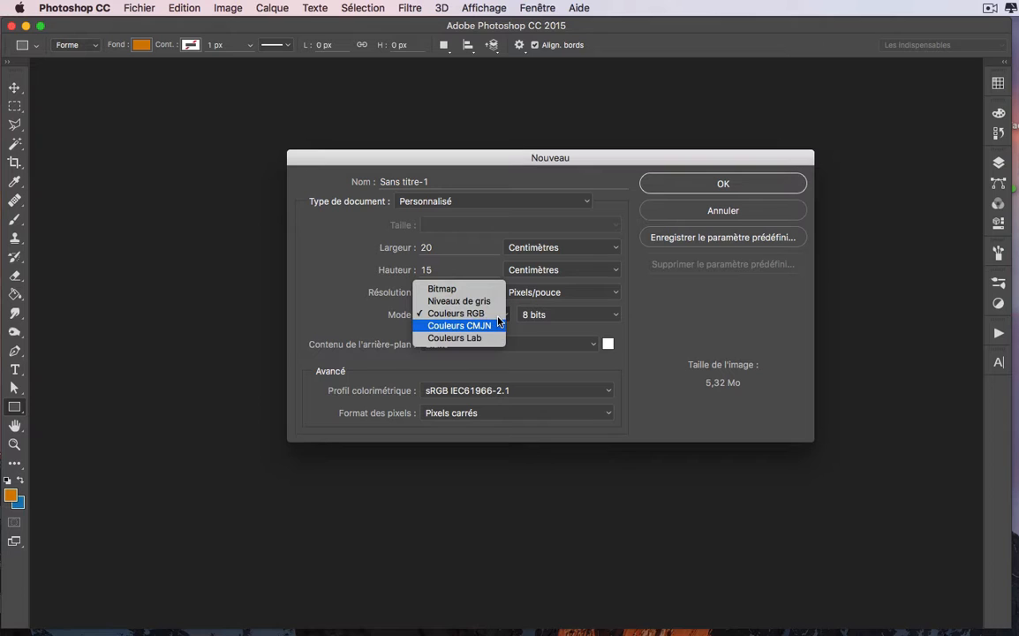
left_click(490, 313)
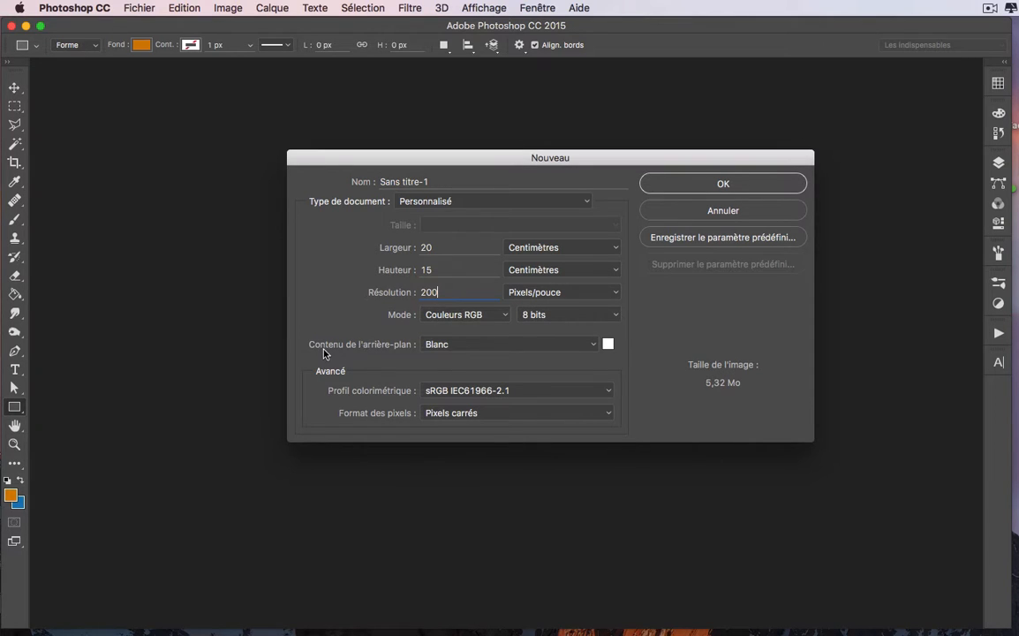
left_click(593, 346)
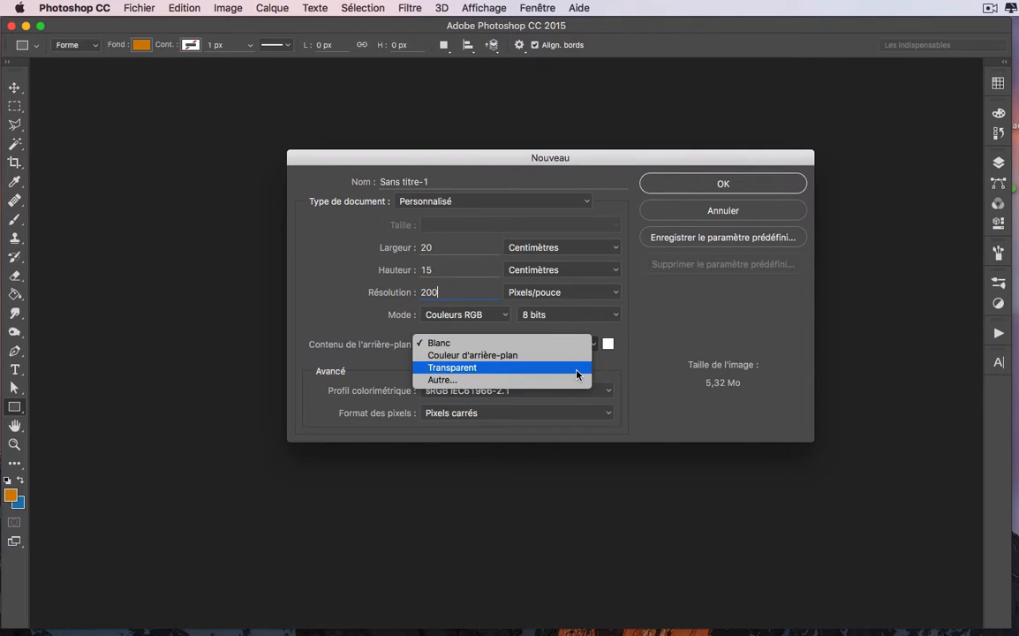
left_click(575, 343)
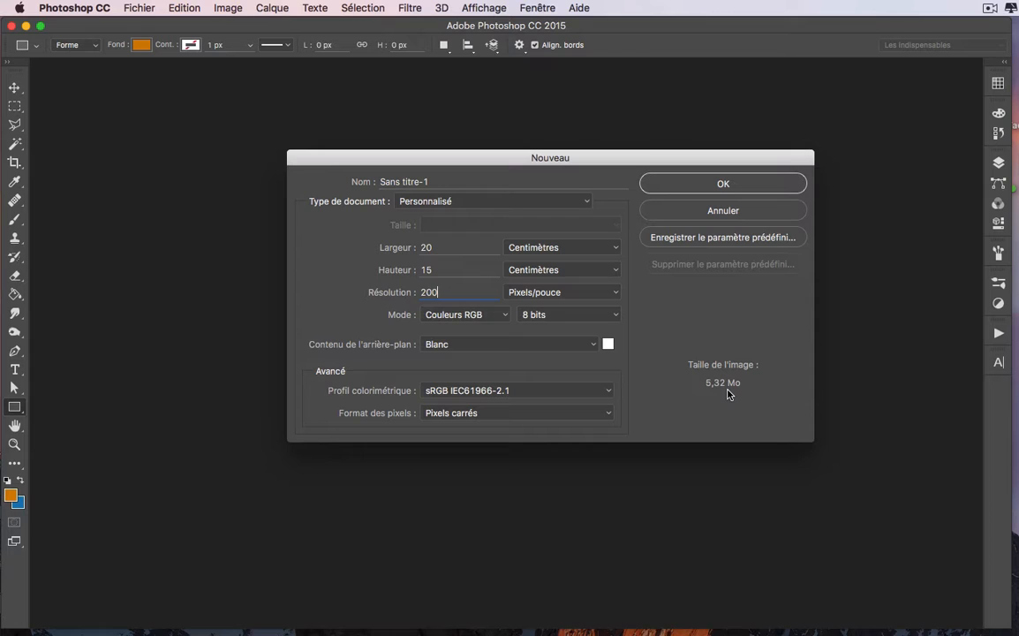
Step: Try a resolution of 300 pixels per inch for the new document
left_click(412, 292)
type("300")
key("Tab")
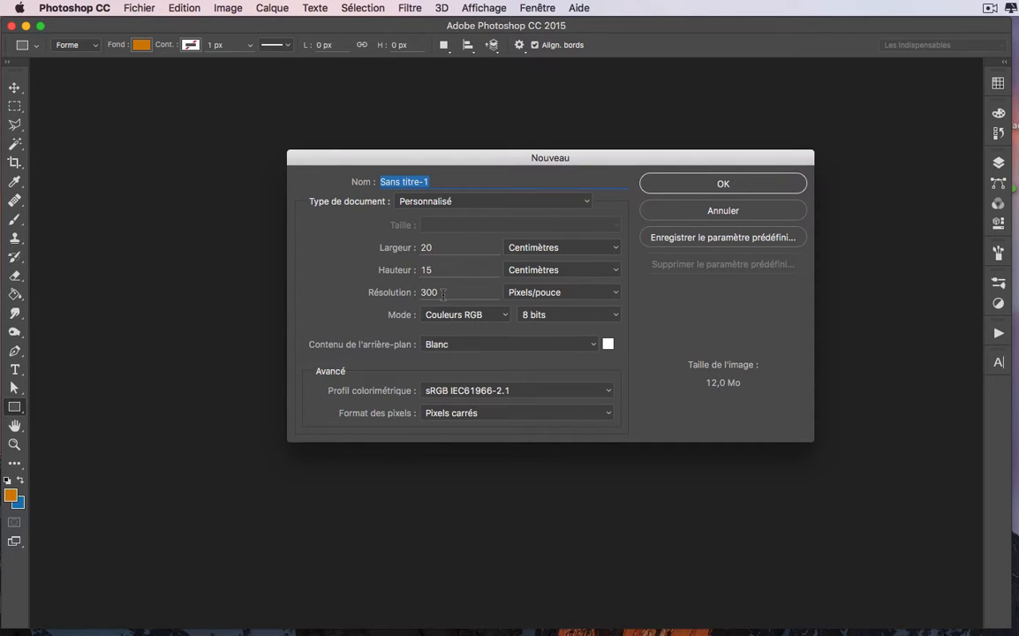
Step: Set the new document's resolution to 200 pixels per inch and create the document
left_click_drag(444, 294, 398, 298)
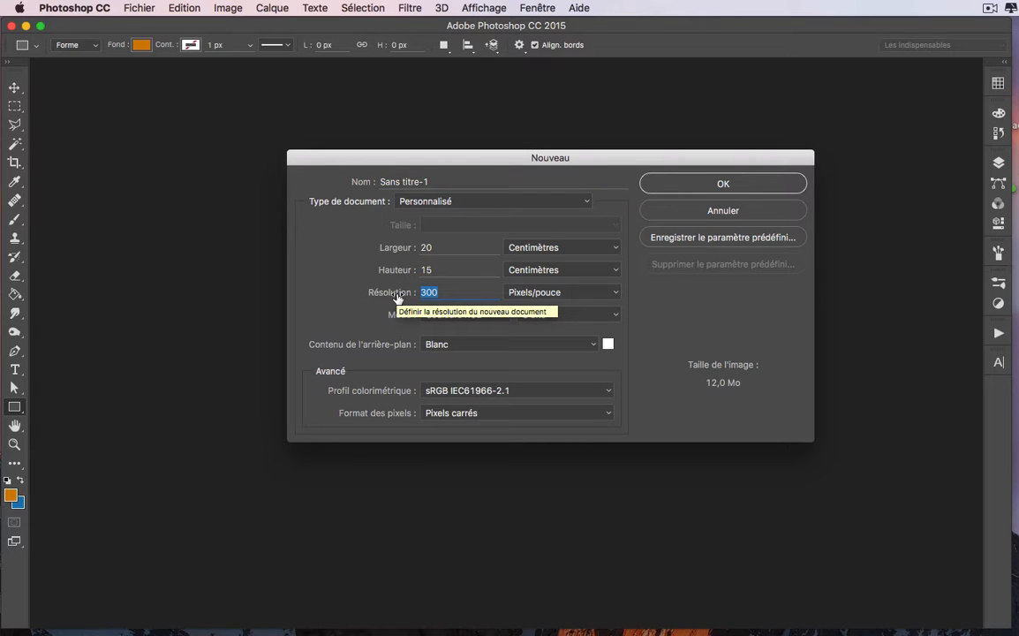
type("200")
key("Tab")
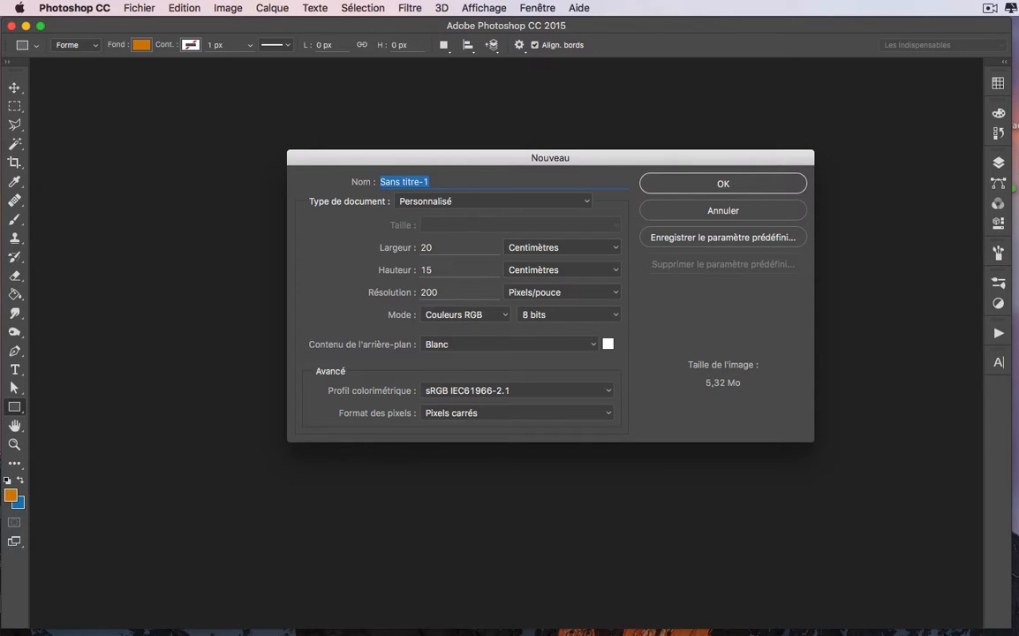
left_click(694, 185)
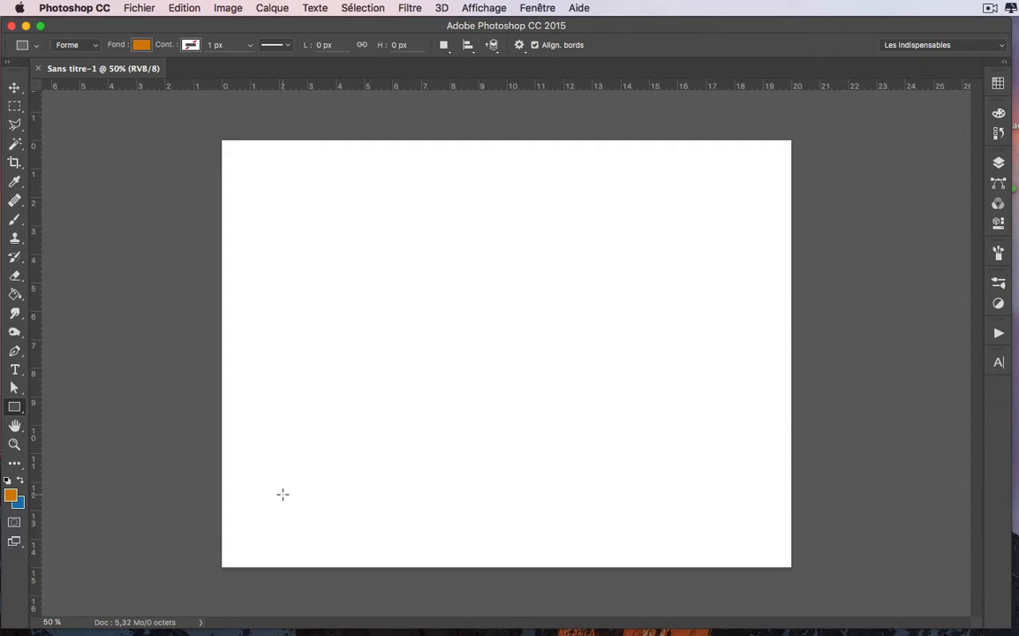
Step: View the blank document at 100% zoom and return to a view of the whole canvas
left_click(51, 623)
type("100")
key("Return")
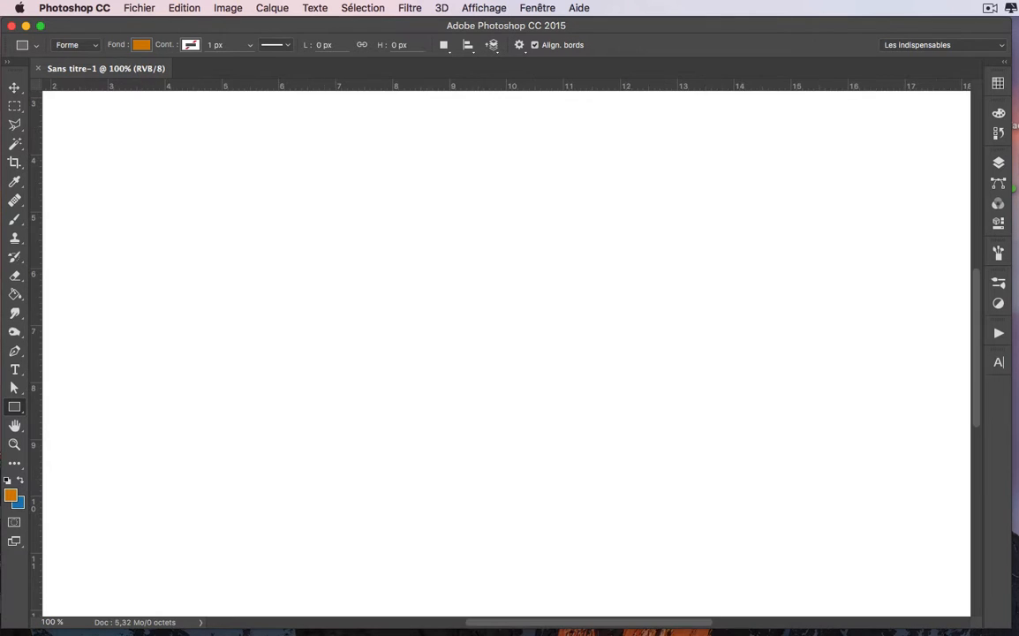
left_click(398, 448, "alt+super")
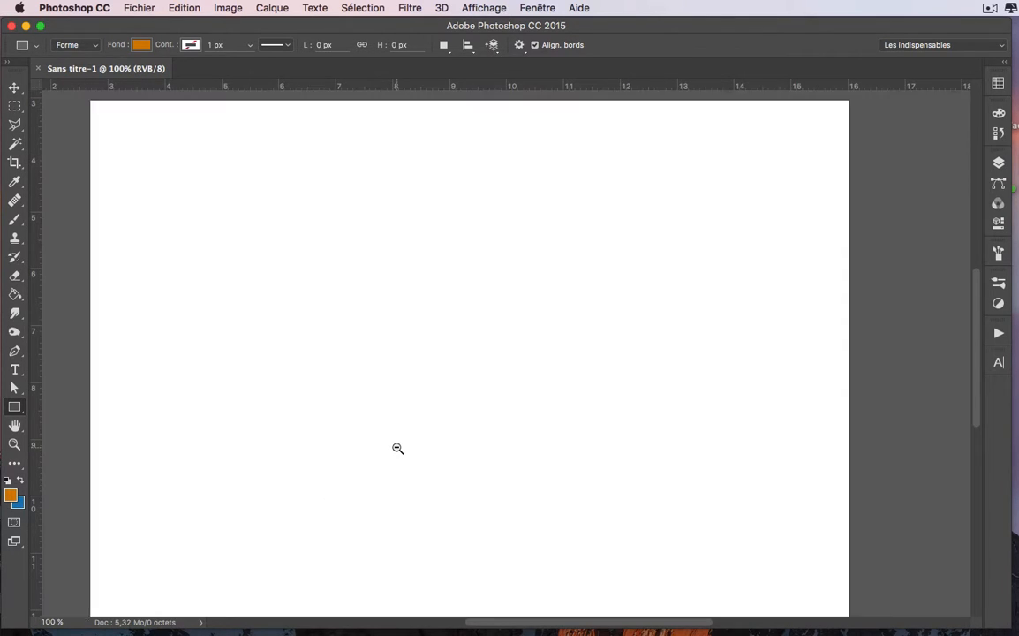
left_click(398, 449, "alt+super")
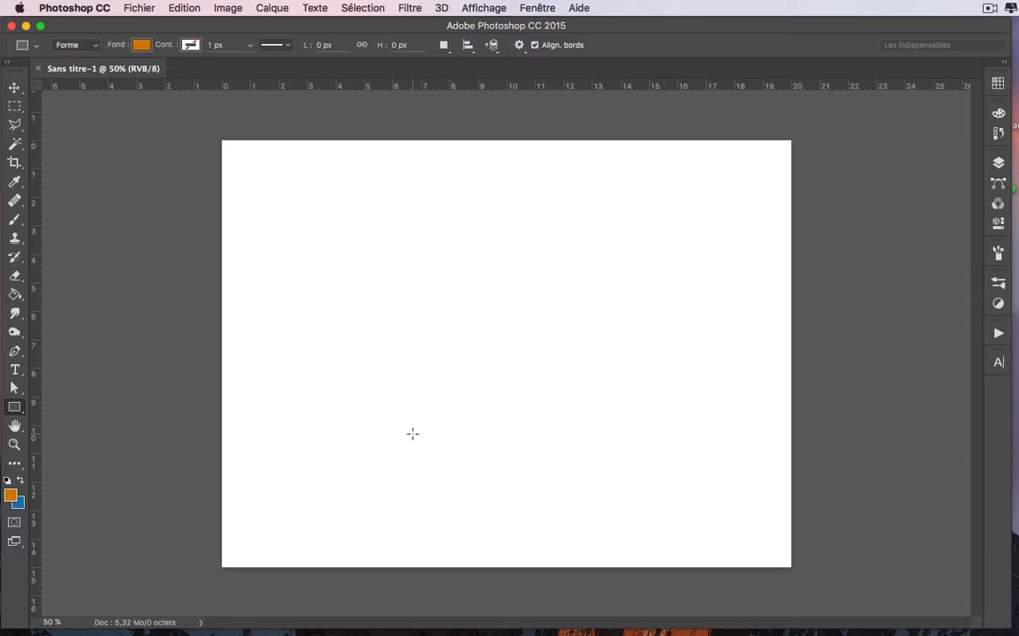
Step: Resample the image to a resolution of 180 pixels per inch with the Image Size command
left_click(231, 8)
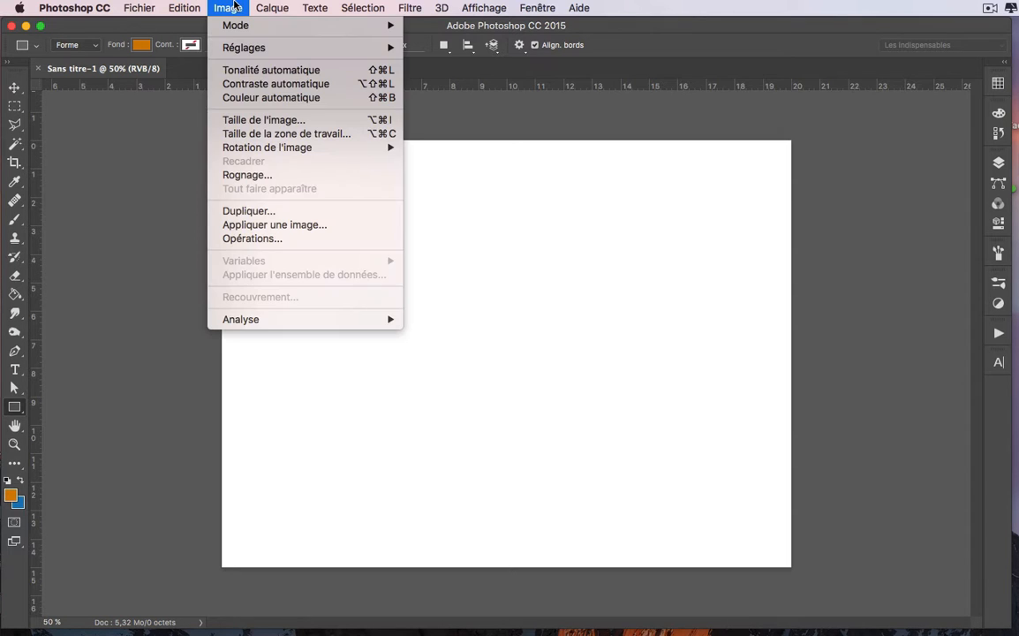
left_click(257, 124)
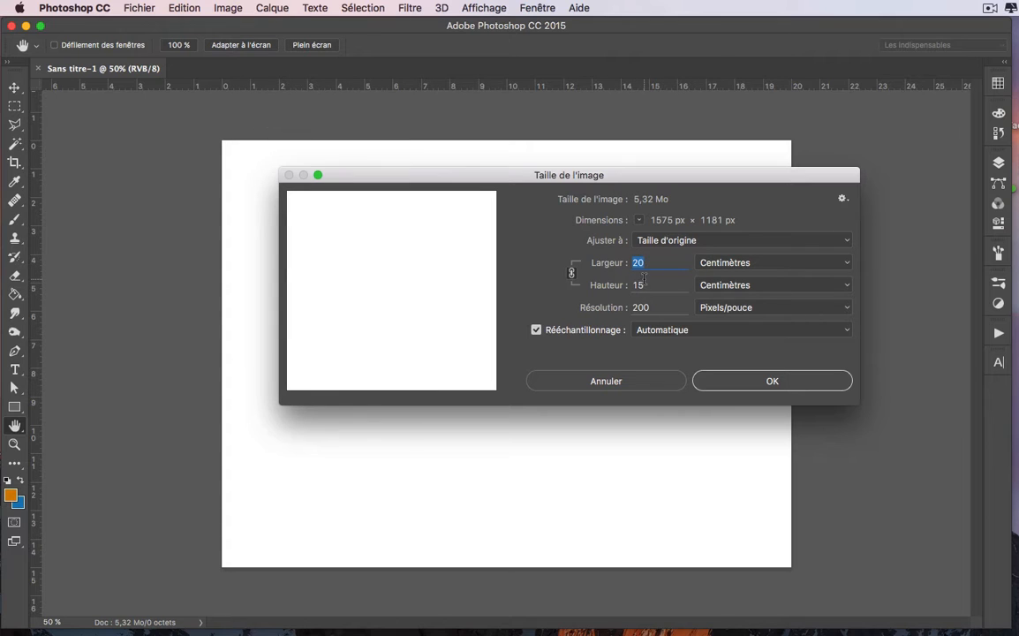
left_click(626, 304)
type("180")
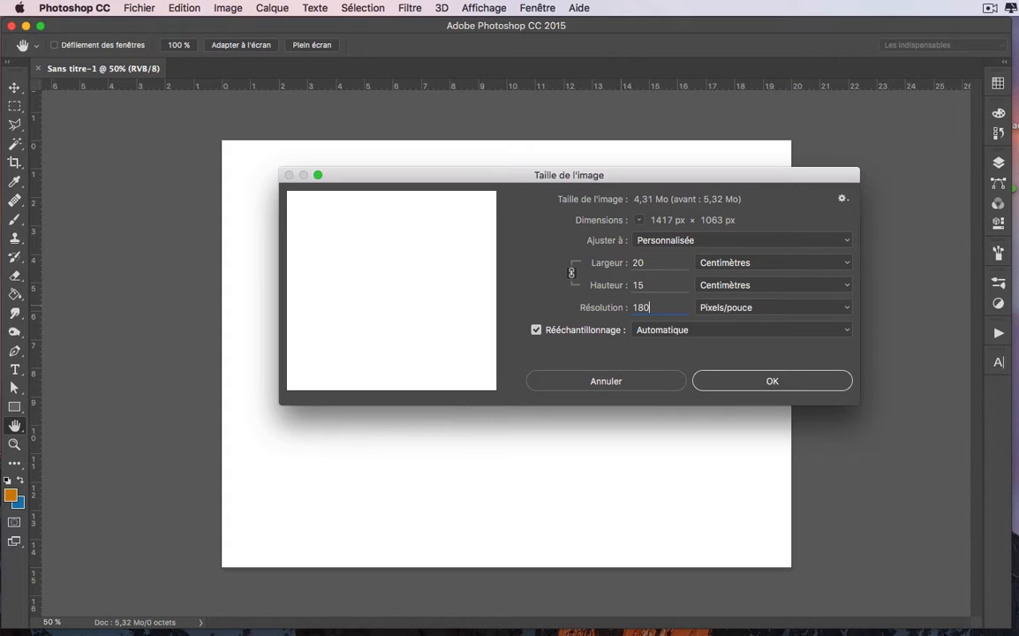
key("Return")
key("u")
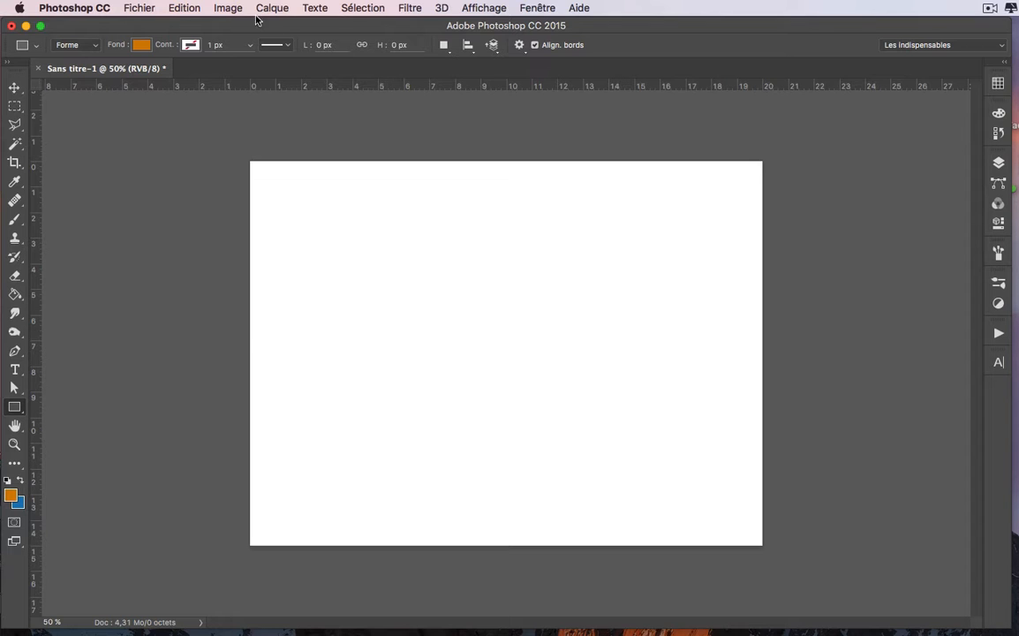
Step: Extend the canvas height to 20 centimetres, anchored at the bottom centre so the background colour is added above the image
left_click(228, 8)
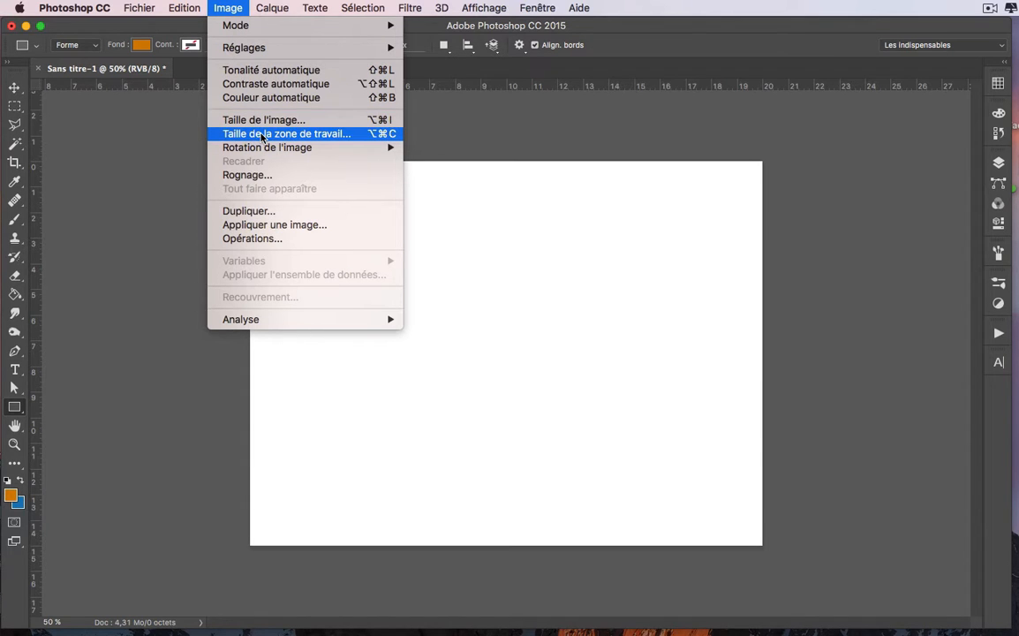
left_click(262, 137)
left_click_drag(899, 177, 478, 166)
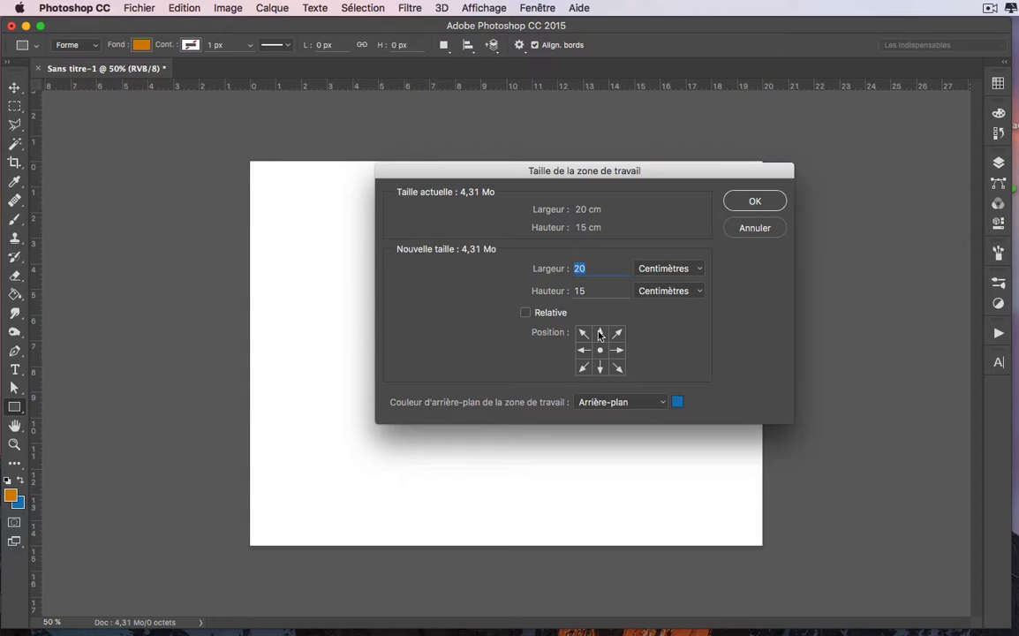
left_click(600, 367)
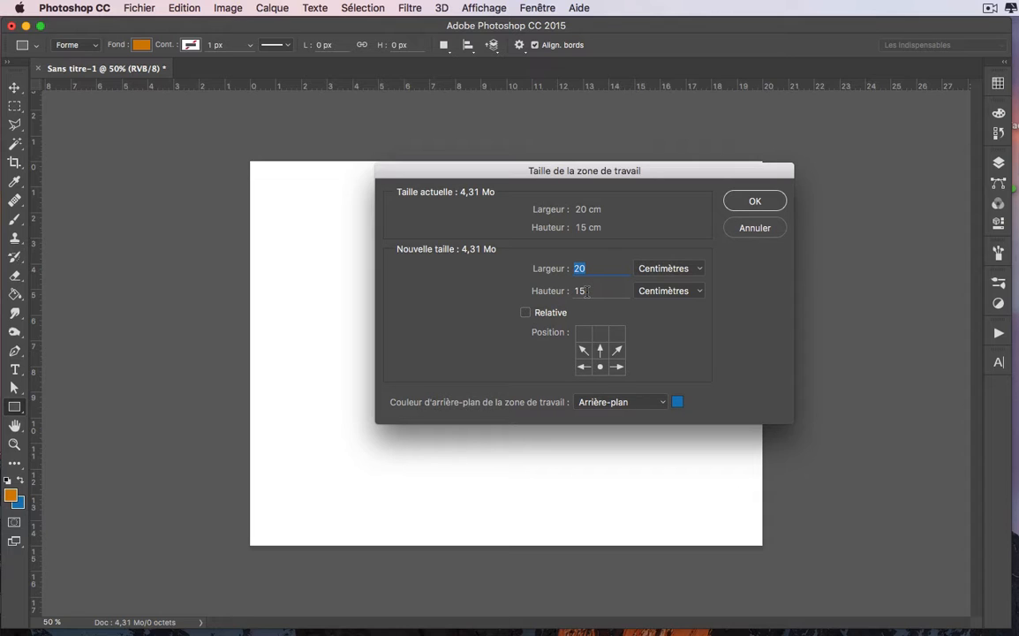
double_click(585, 291)
type("20")
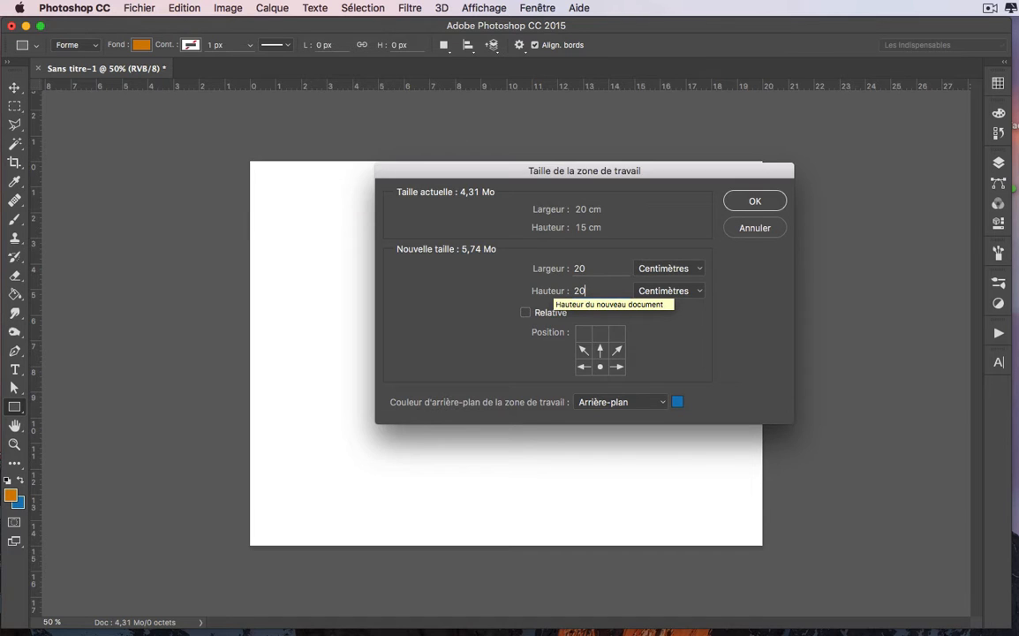
key("Return")
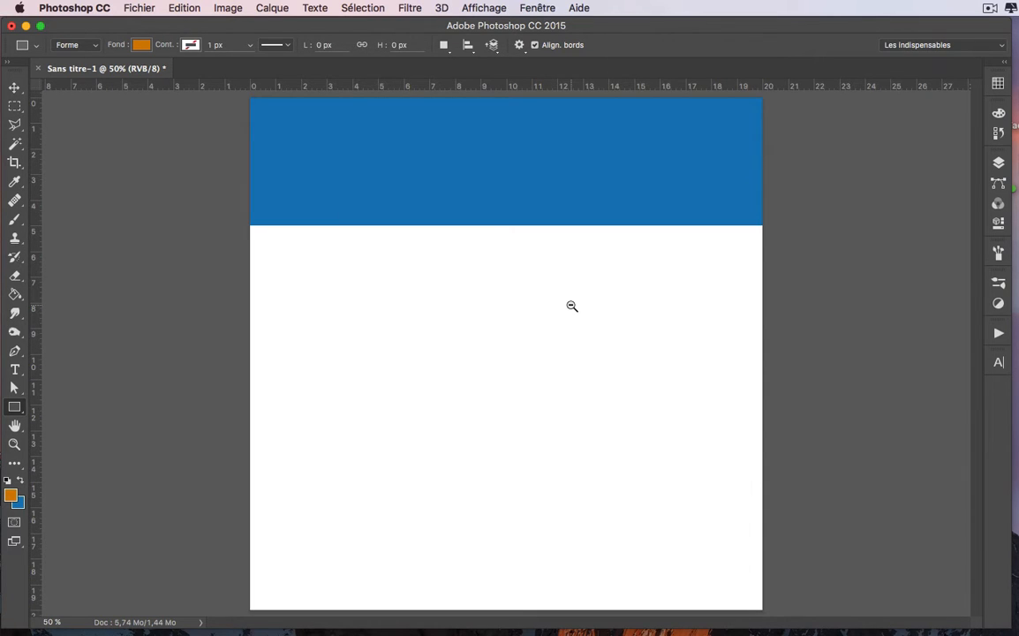
Step: Swap the foreground and background colours back and forth and reset them to the default black and white
left_click(571, 305, "alt")
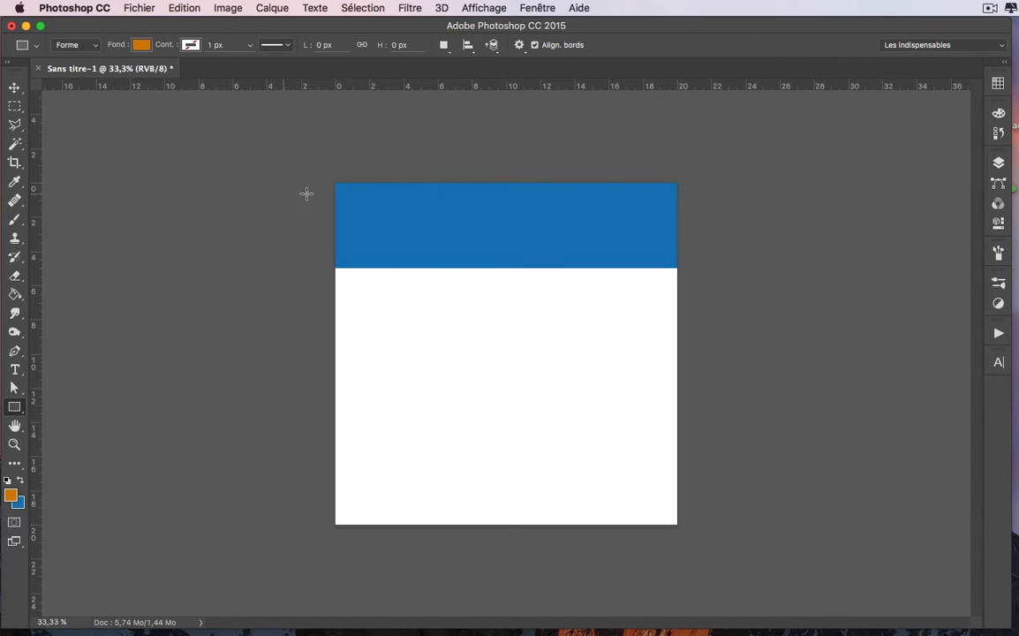
left_click(21, 482)
left_click(22, 482)
left_click(22, 482)
left_click(8, 481)
left_click(21, 482)
left_click(21, 482)
Step: Set the foreground colour to the bright red e90f0f
left_click(13, 497)
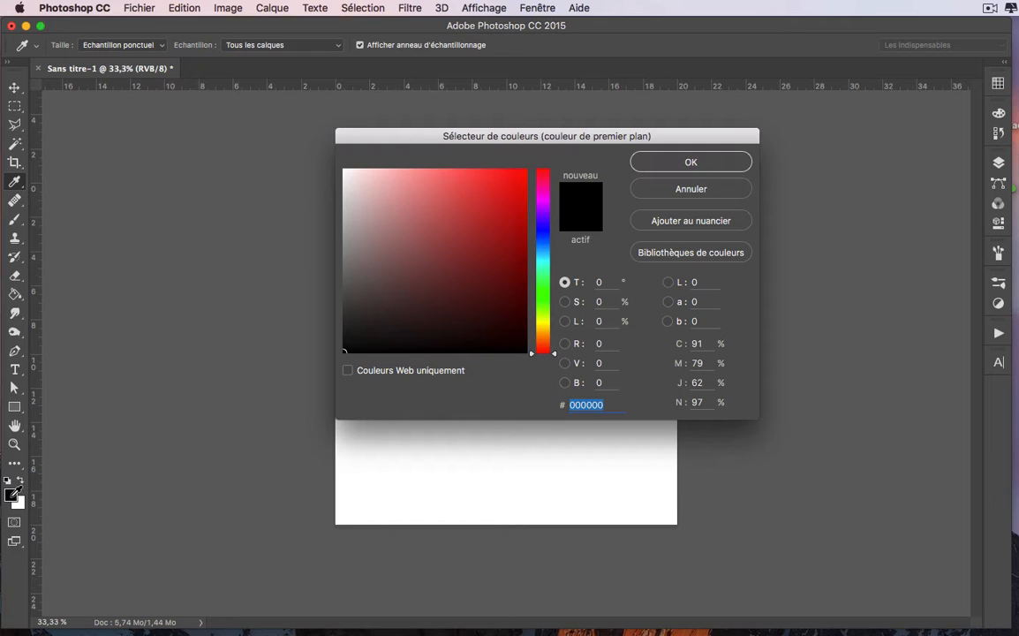
left_click_drag(497, 194, 515, 184)
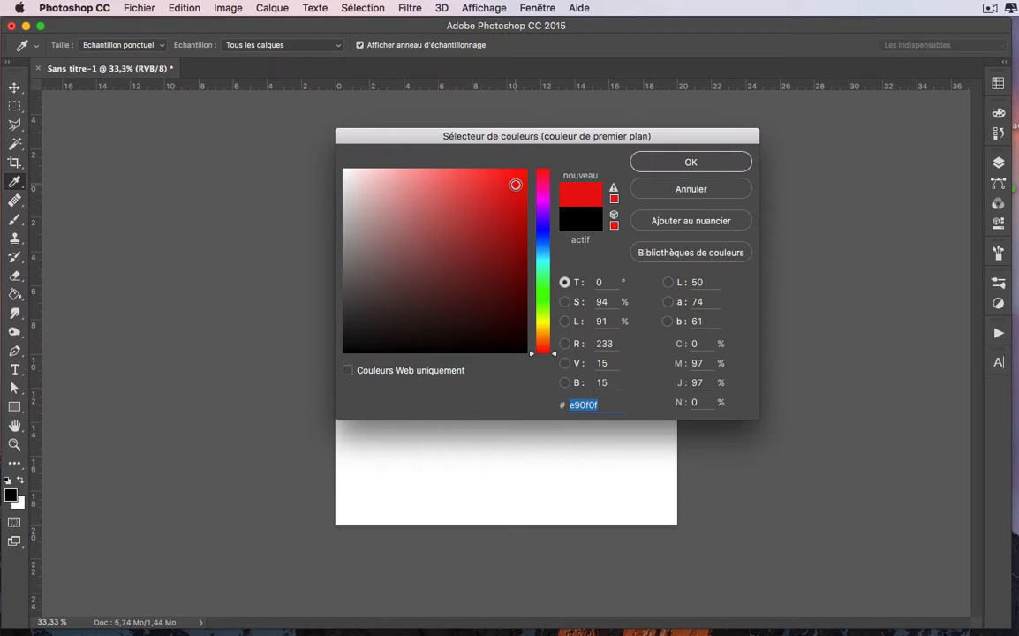
left_click(649, 161)
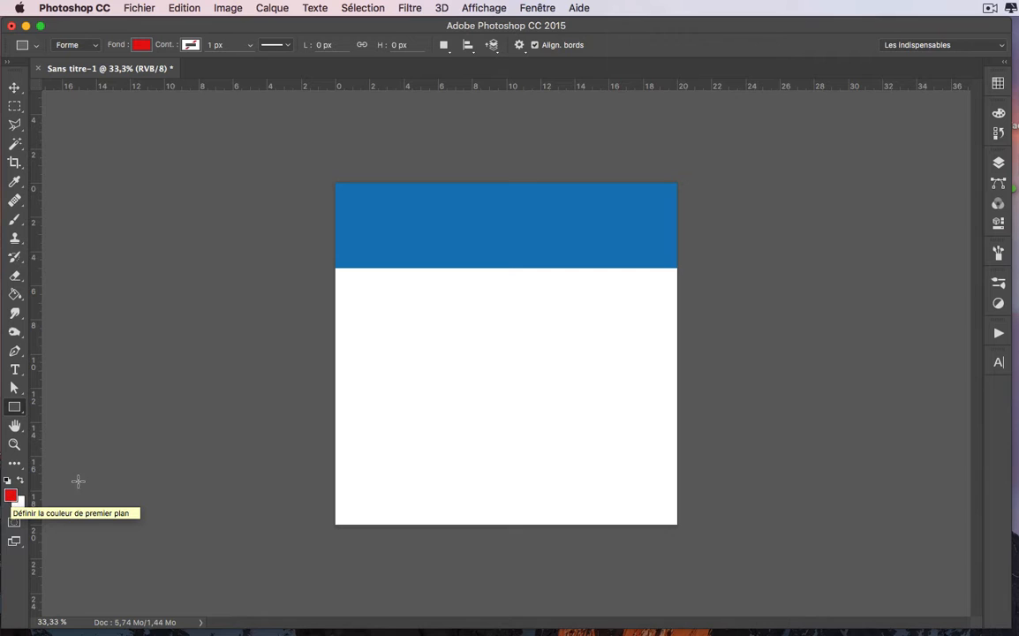
Step: Select a square about 5 cm wide in the white area and fill it with the foreground colour in Normal mode at 100% opacity
left_click(14, 105)
left_click_drag(386, 292, 473, 382)
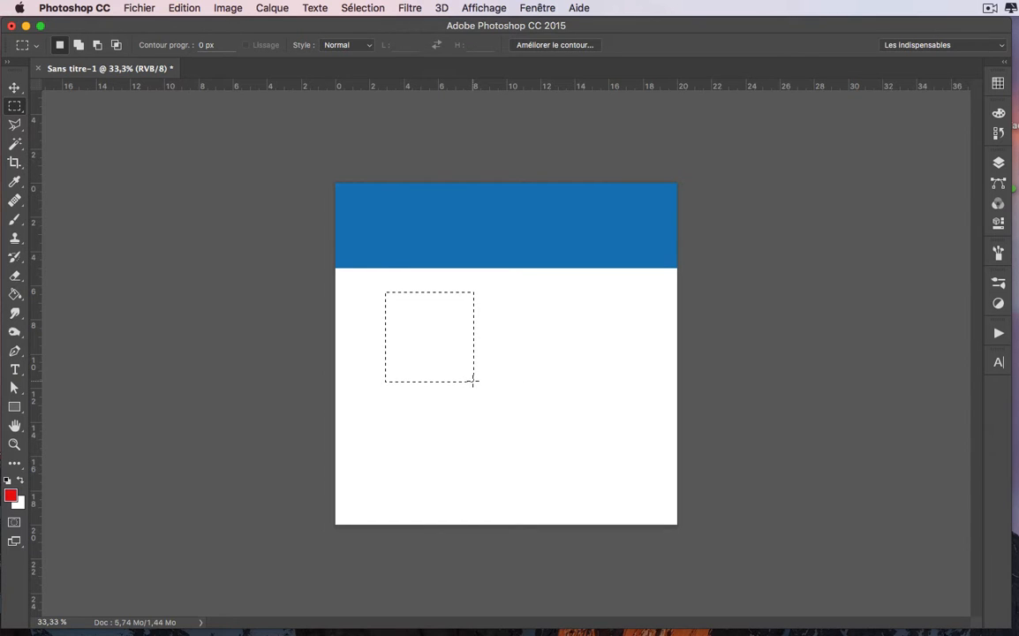
left_click(184, 7)
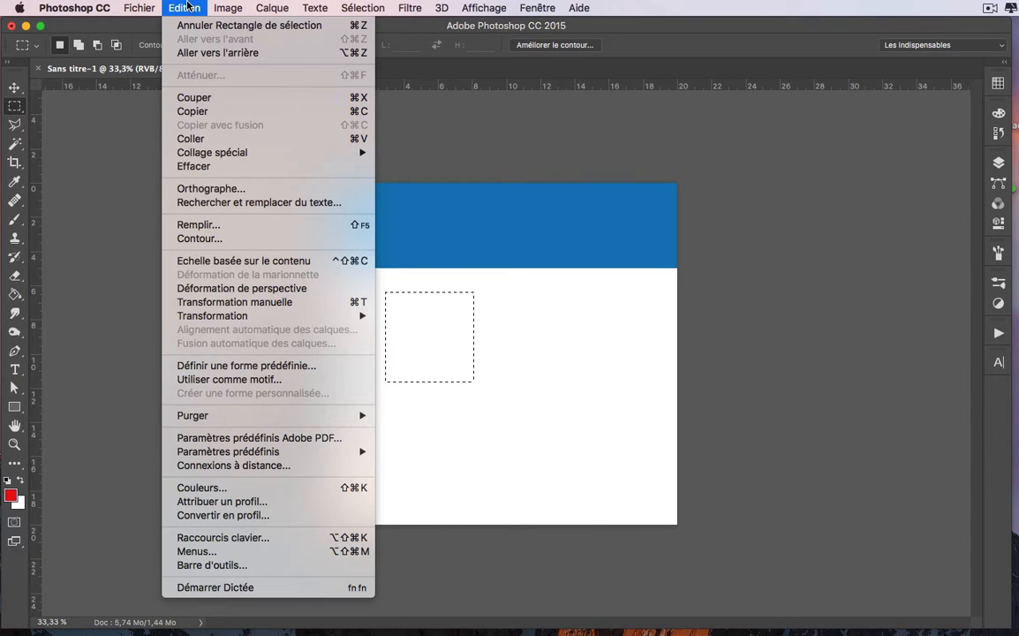
left_click(234, 226)
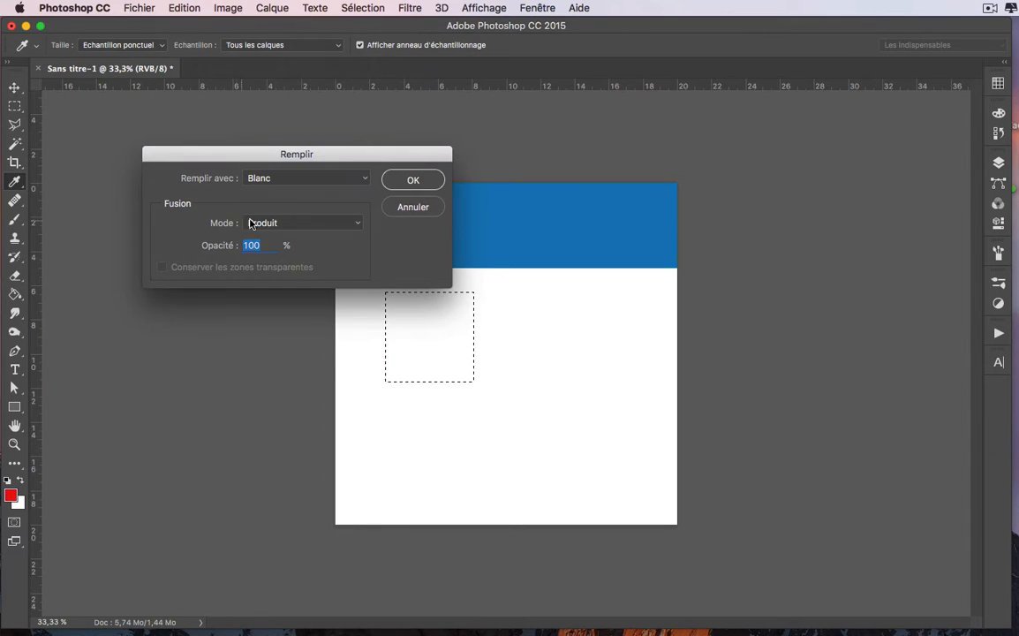
left_click_drag(339, 154, 706, 145)
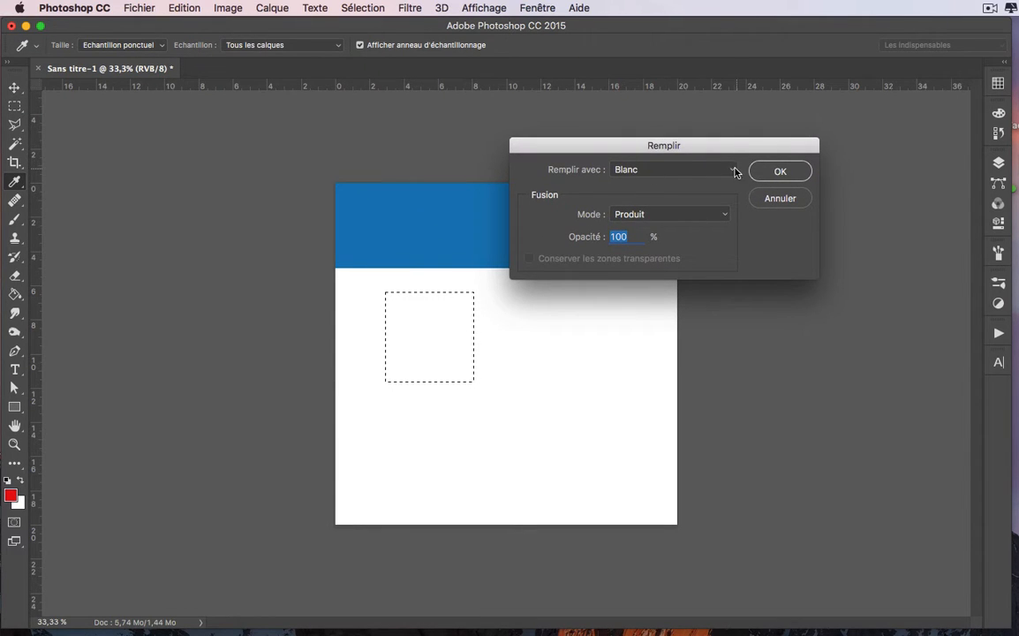
left_click(733, 171)
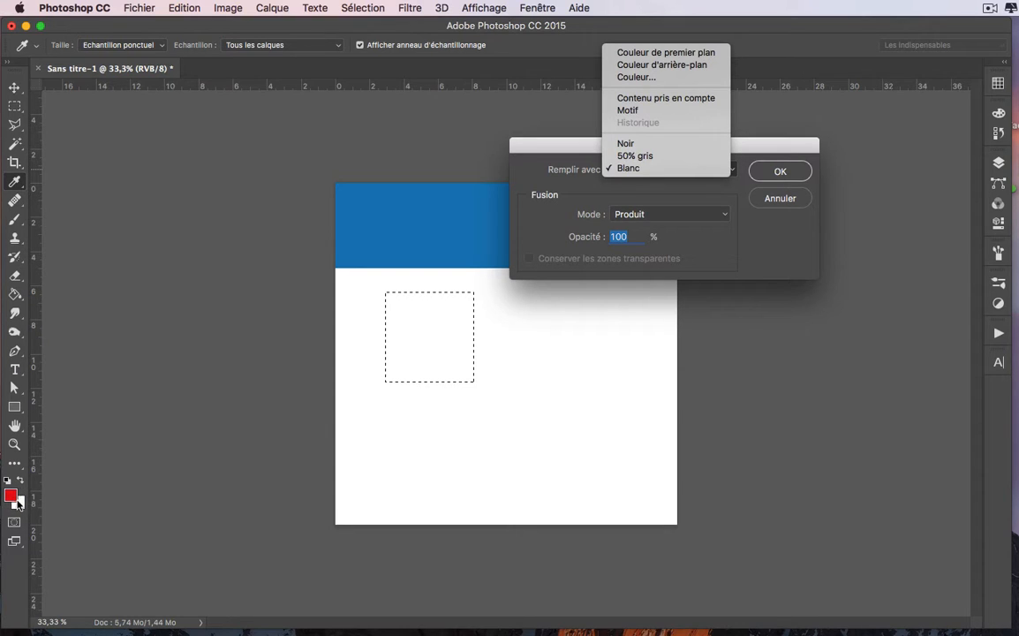
left_click(634, 55)
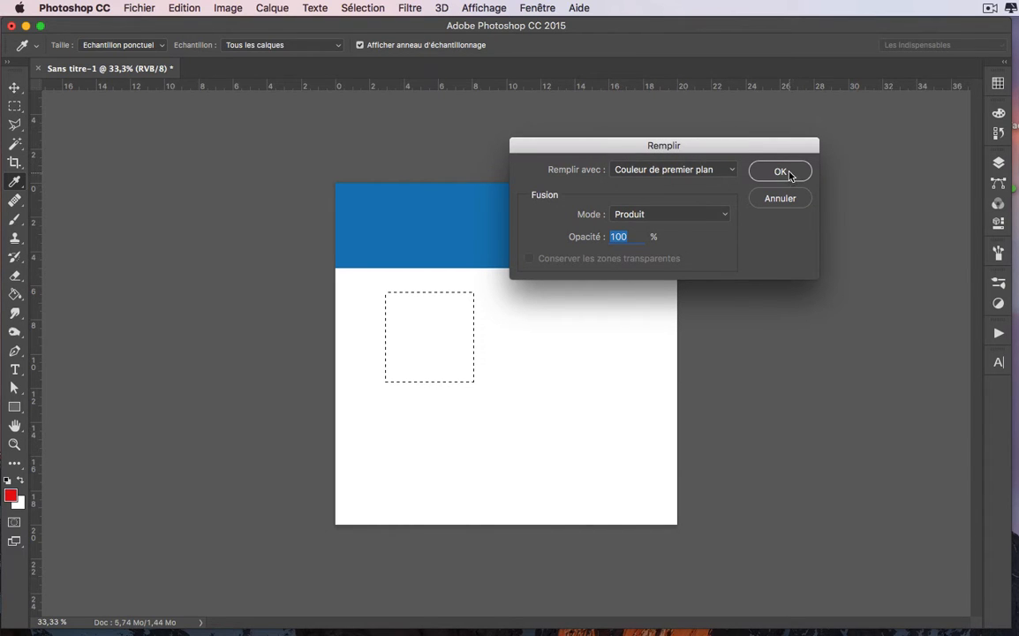
left_click(725, 215)
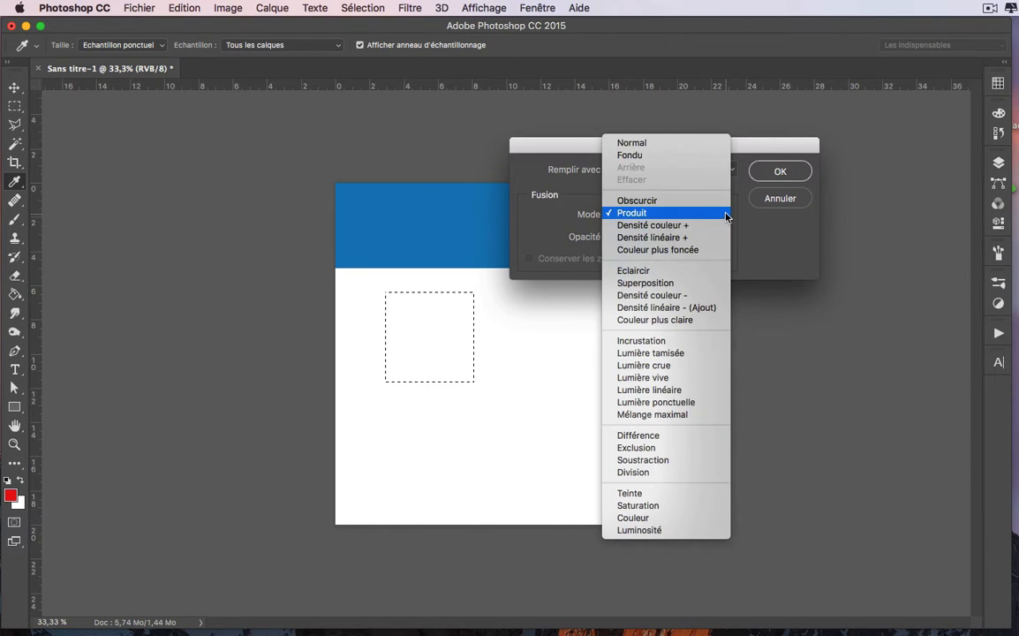
left_click(710, 144)
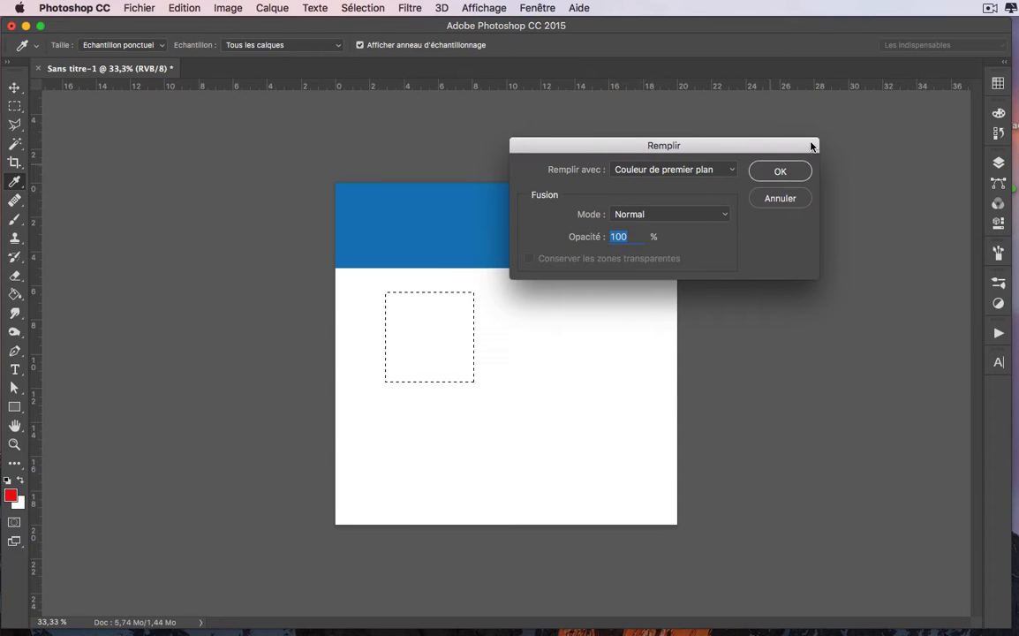
left_click(781, 171)
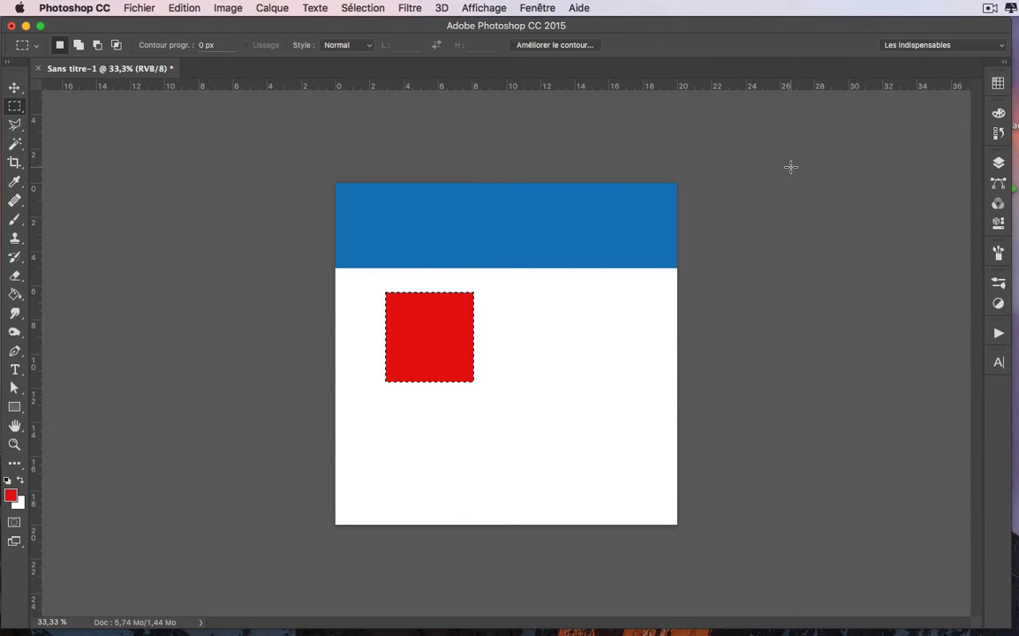
Step: Select a second square about 3.5 cm wide beside the red one and fill it with the red foreground colour using the Paint Bucket
left_click(577, 307)
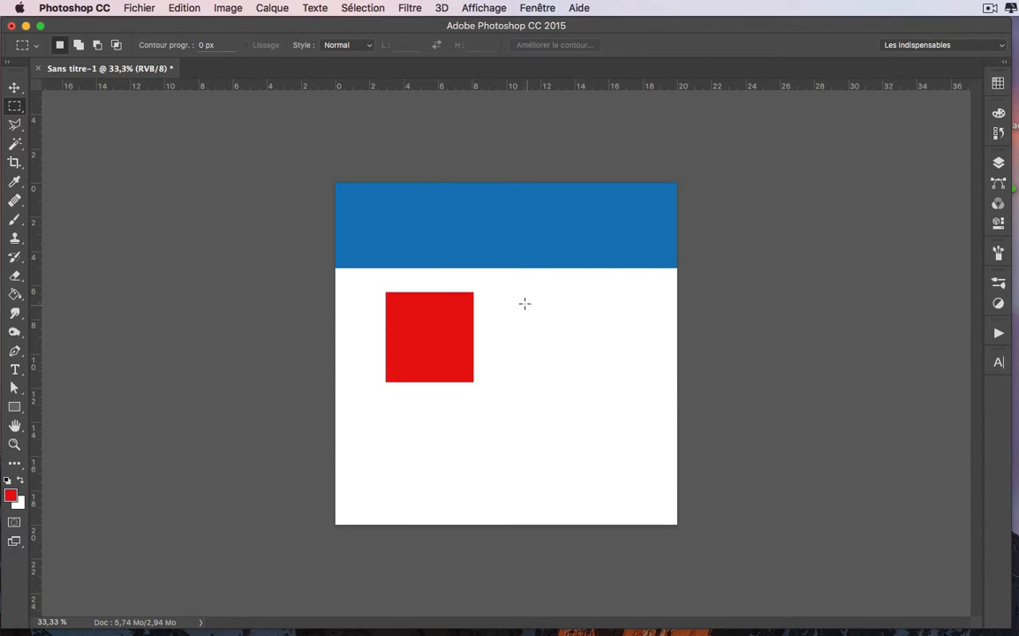
left_click_drag(524, 302, 589, 354)
left_click(13, 295)
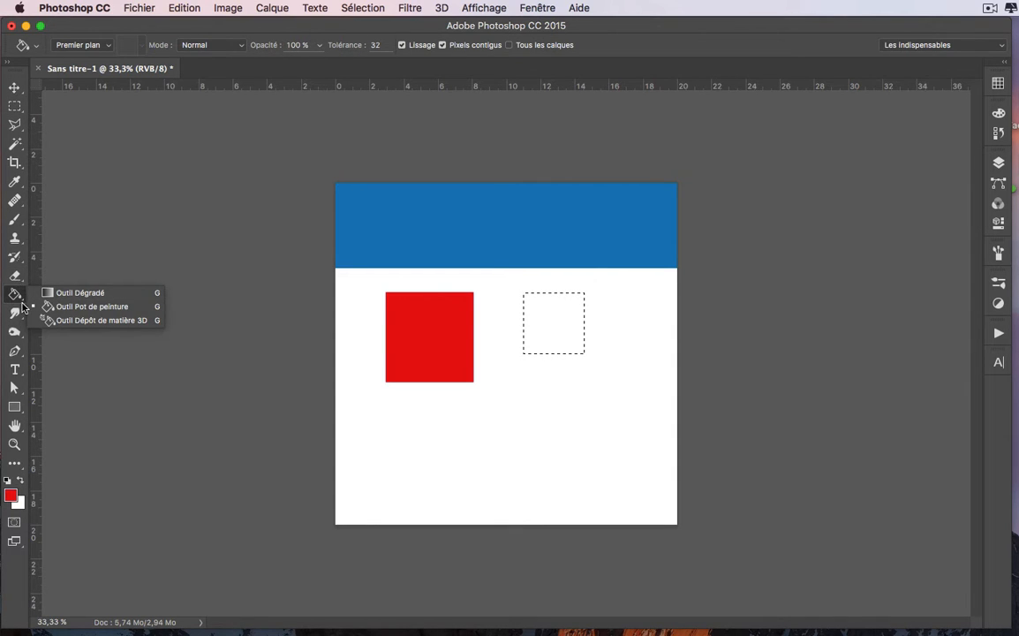
left_click(80, 307)
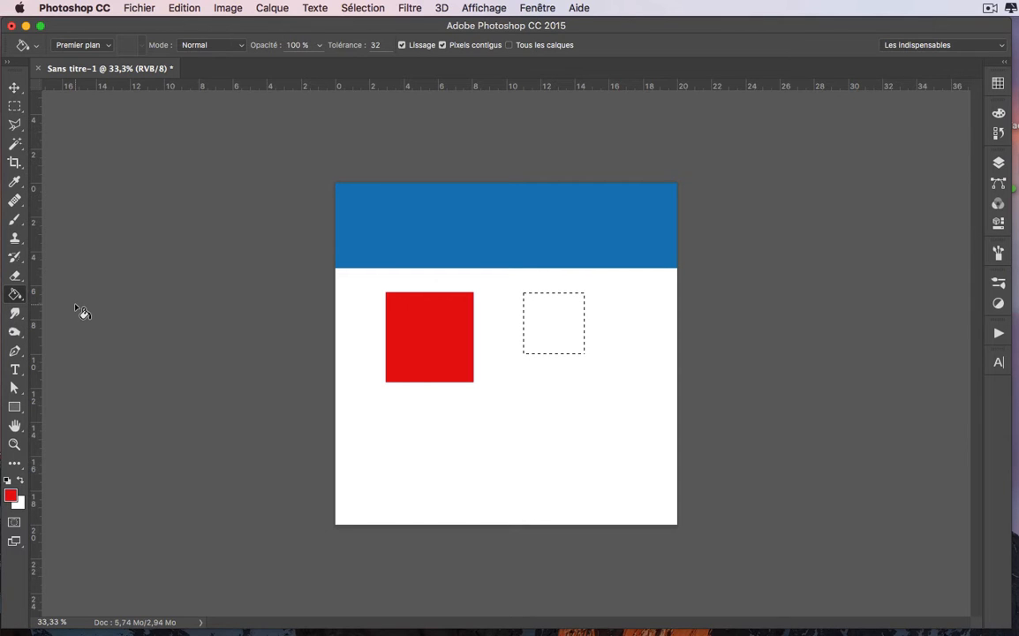
left_click(536, 311)
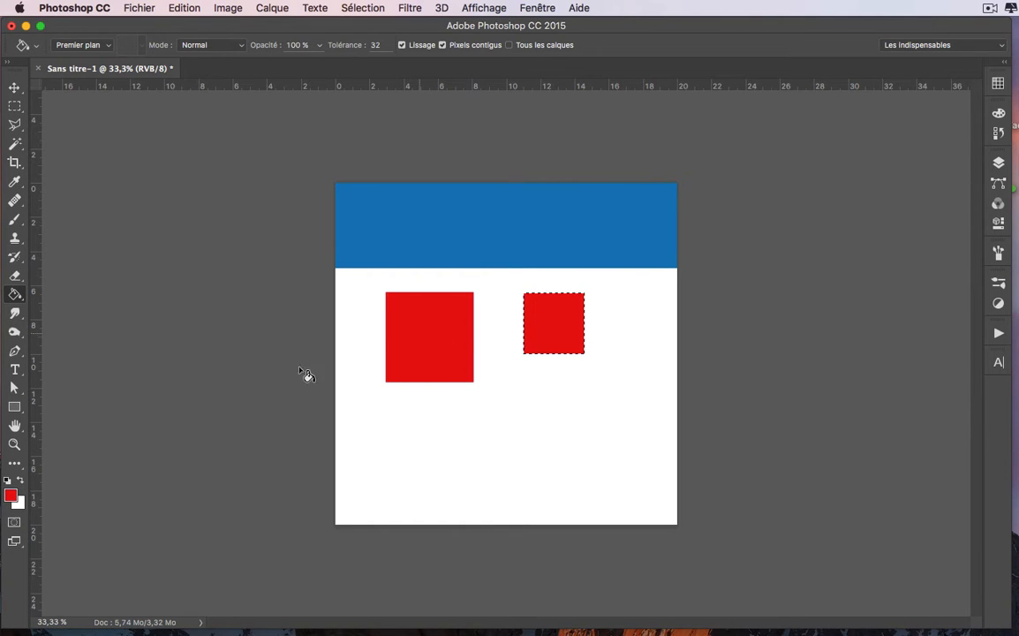
Step: Change the foreground colour from red to a medium green with the colour picker
left_click(11, 496)
left_click(542, 282)
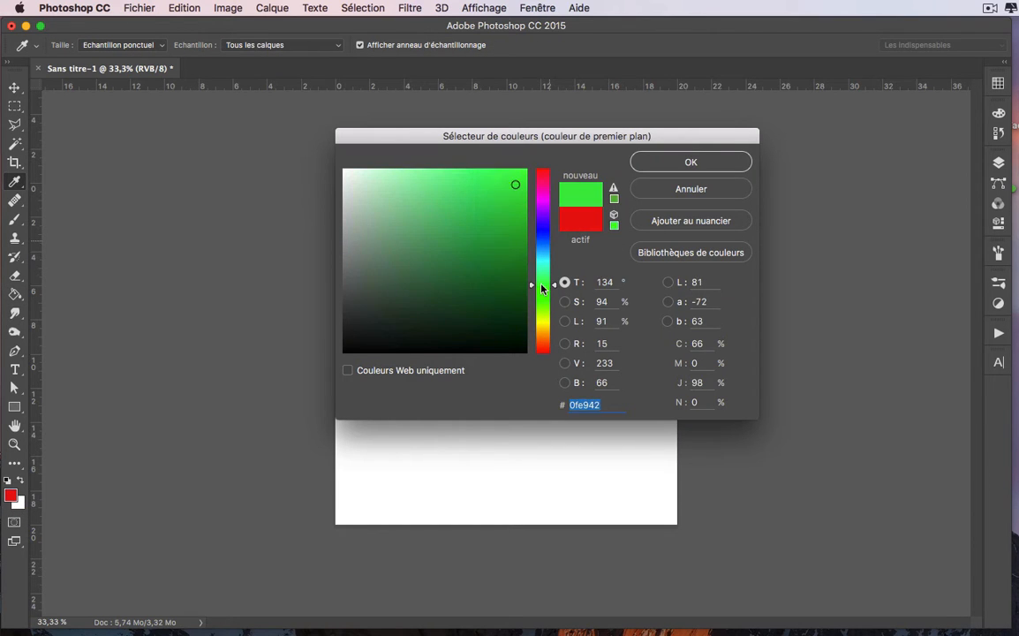
left_click(473, 198)
left_click(691, 162)
key("g")
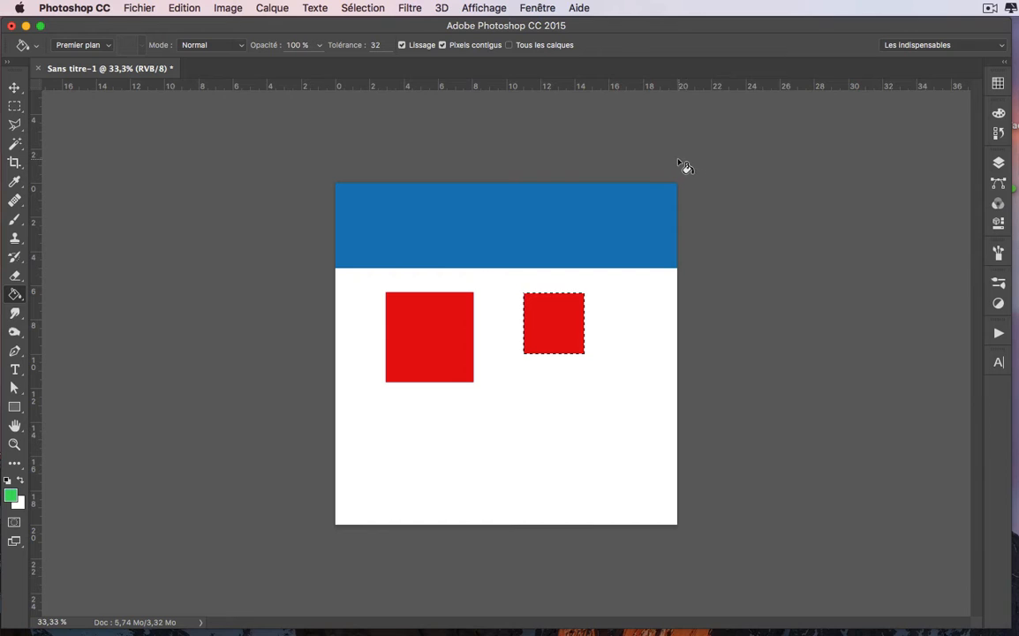
Step: Enlarge the colour spectrum, sample a blue and a pink as foreground colour, and set the pink's magenta to 46%
left_click(998, 114)
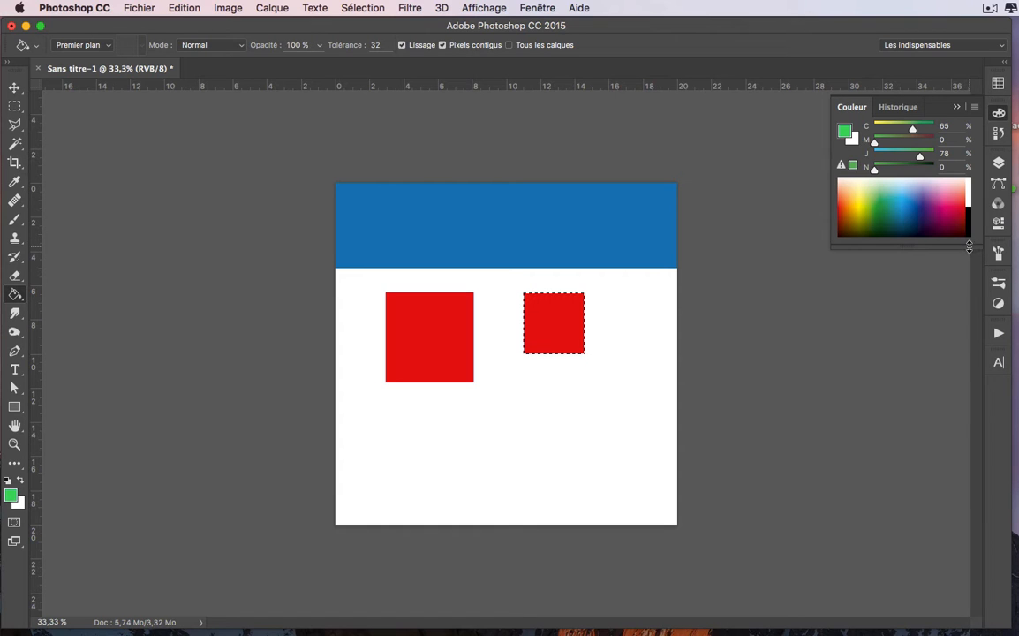
left_click_drag(956, 248, 954, 347)
left_click_drag(922, 256, 921, 228)
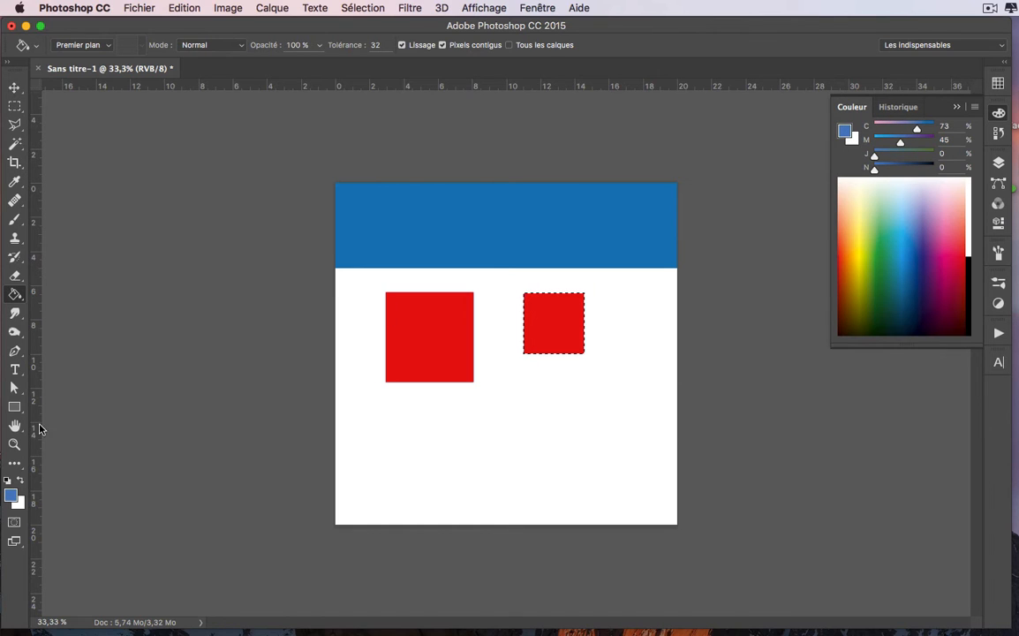
left_click_drag(926, 247, 954, 227)
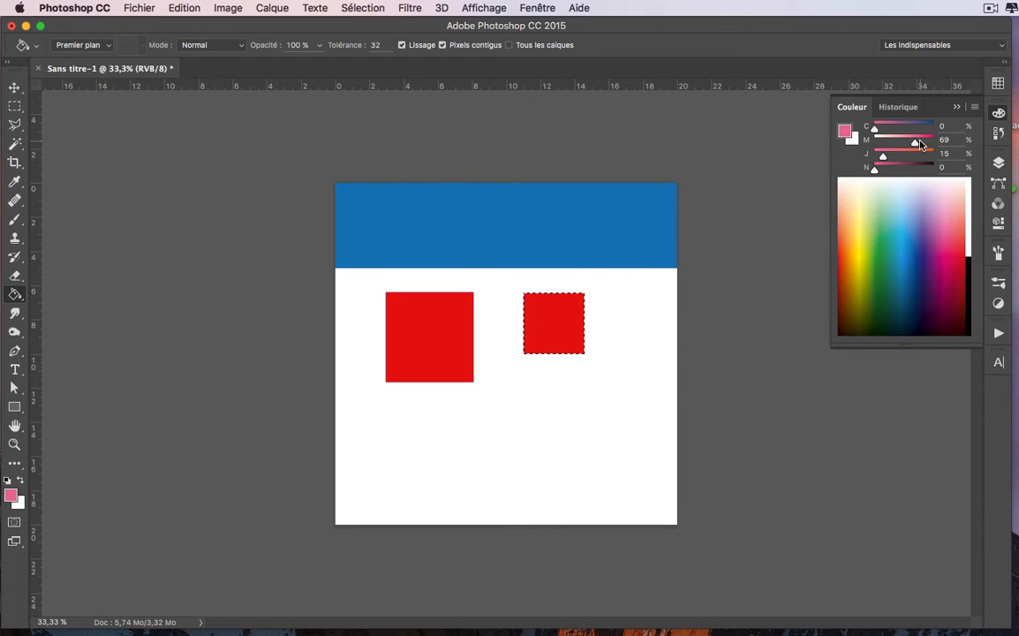
left_click_drag(915, 144, 901, 145)
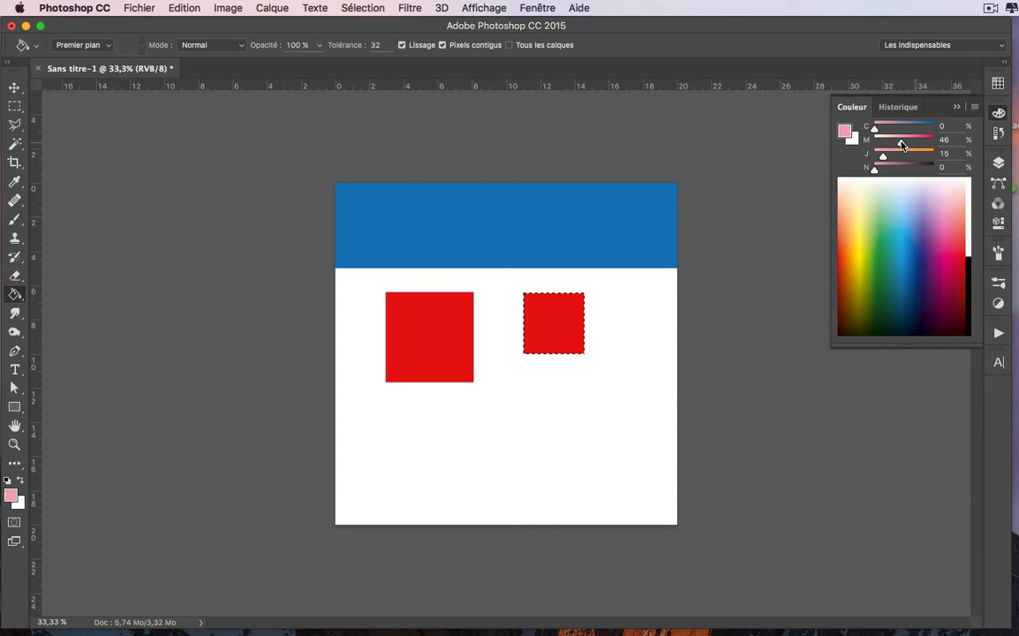
Step: Switch the colour sliders to RGB, set red to 201, and return the sliders to CMYK
left_click(974, 107)
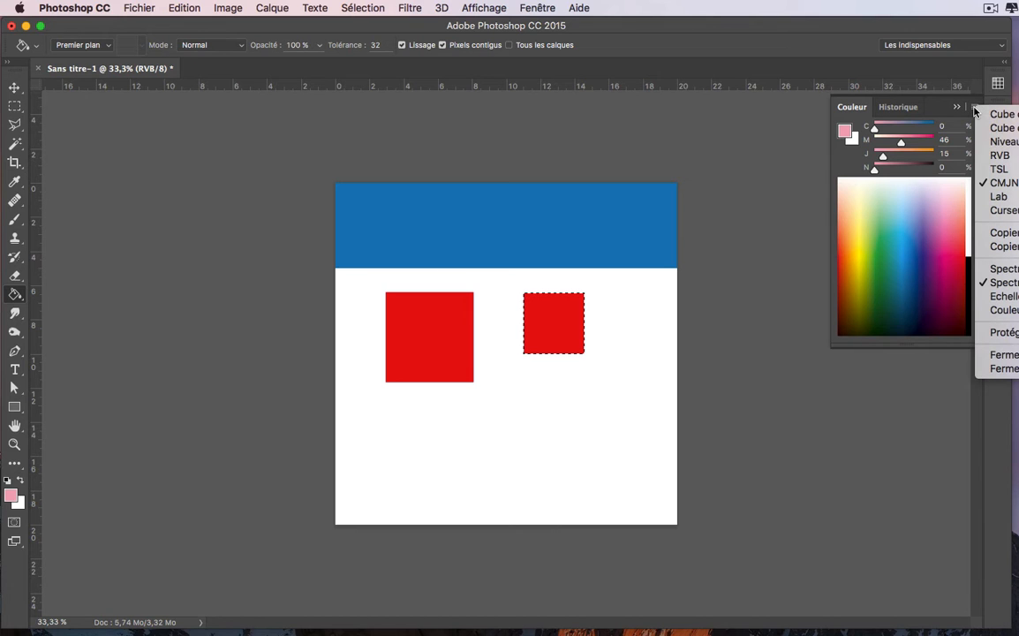
left_click(1000, 154)
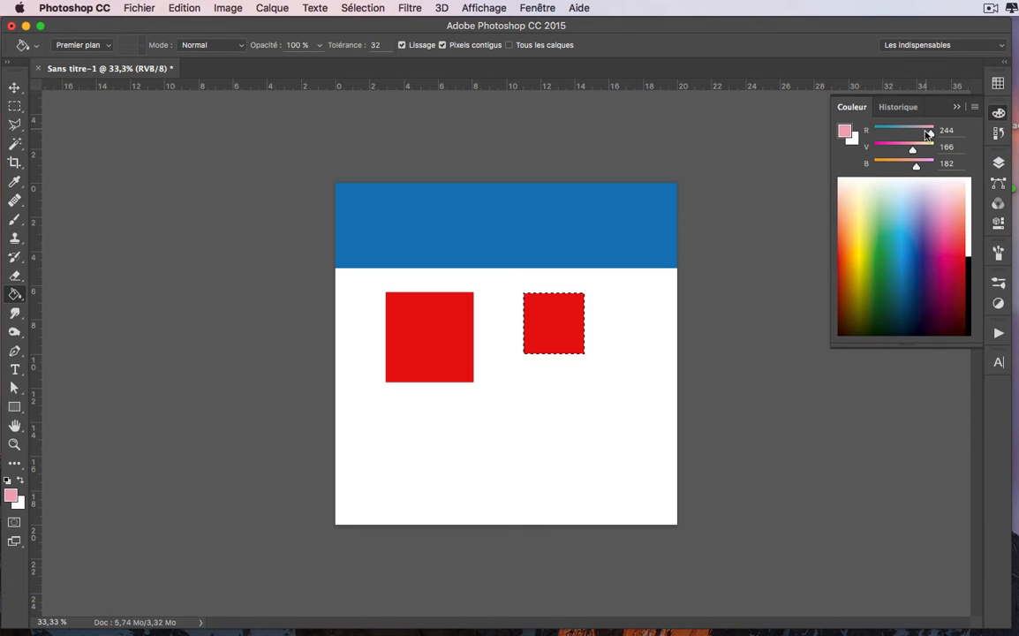
mouse_move(927, 134)
left_mouse_down()
mouse_move(906, 137)
mouse_move(921, 136)
left_mouse_up()
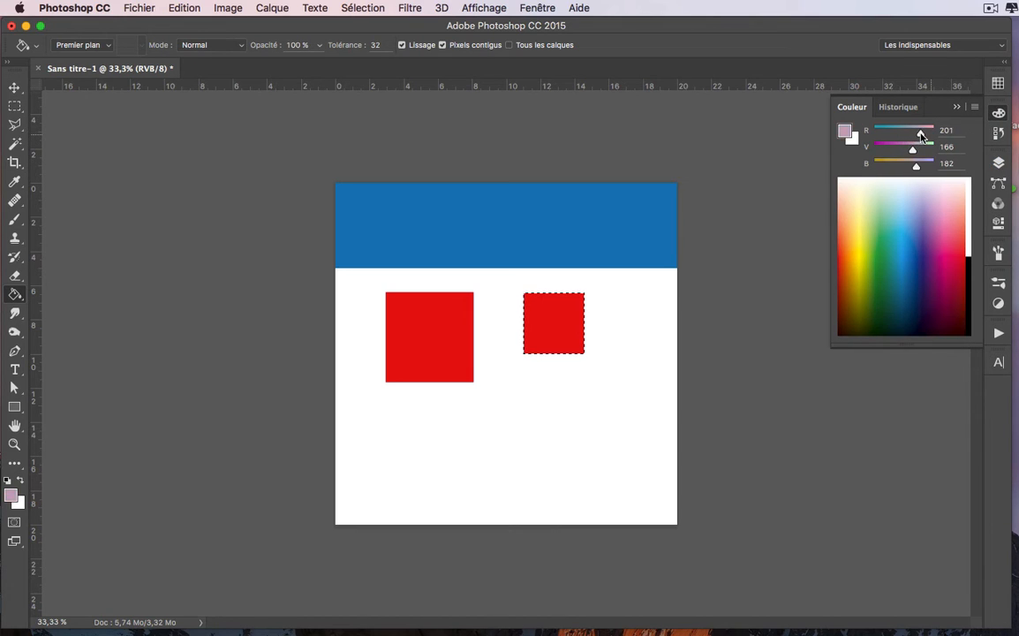
left_click(974, 107)
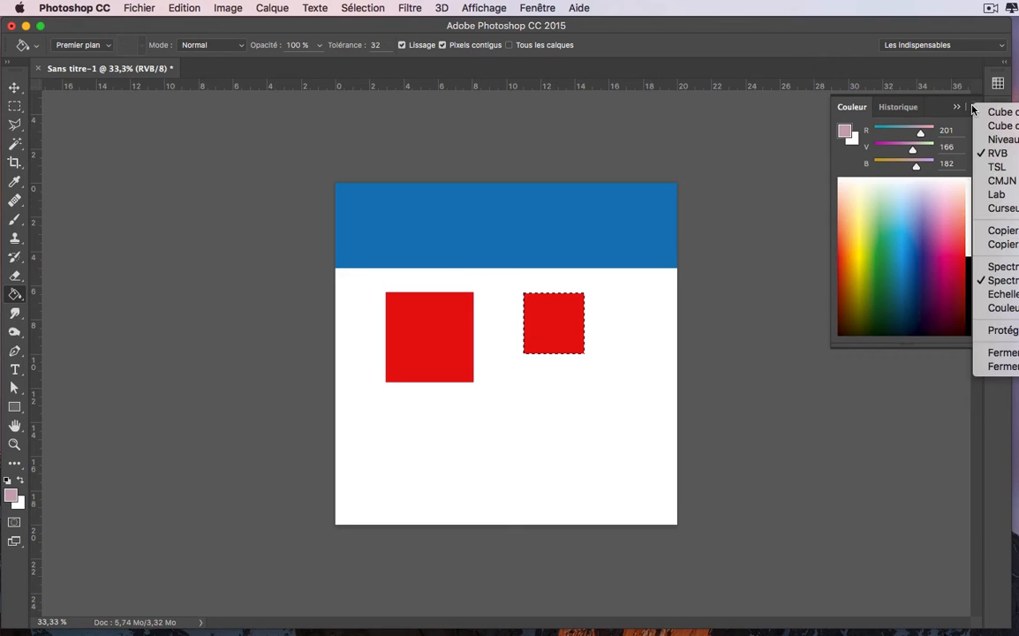
left_click(996, 181)
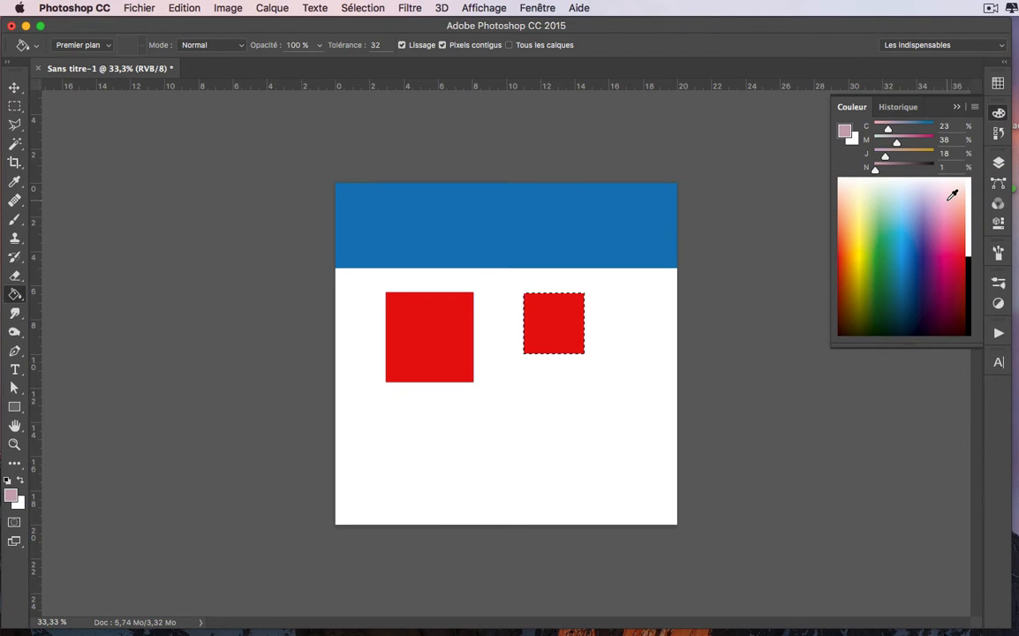
Step: Sample a light pink with 36% magenta and 10% yellow from the spectrum and fill the selected small square with it
left_click_drag(955, 193, 955, 200)
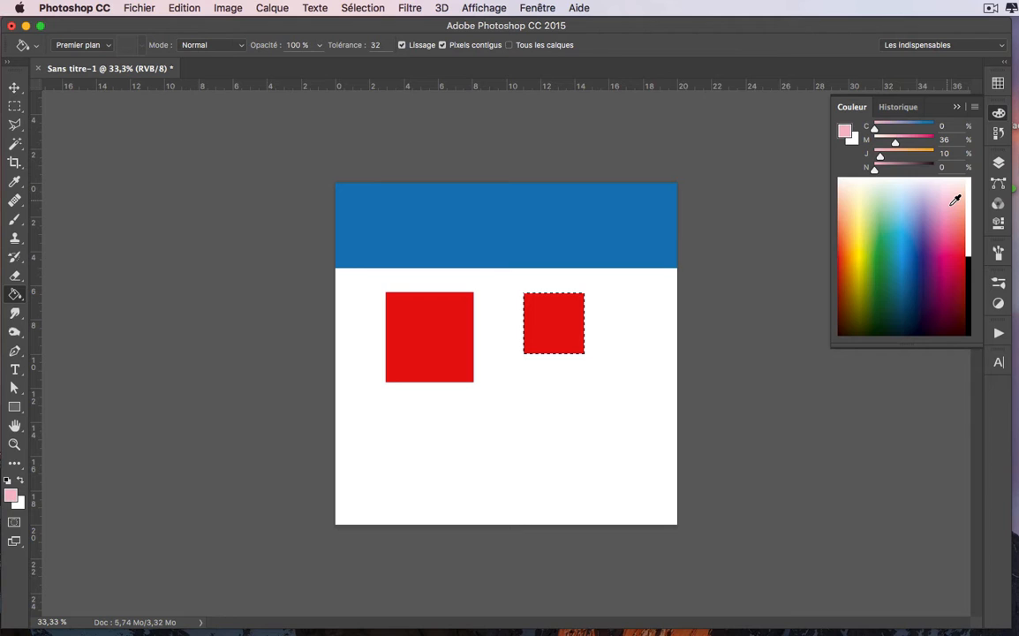
left_click(957, 108)
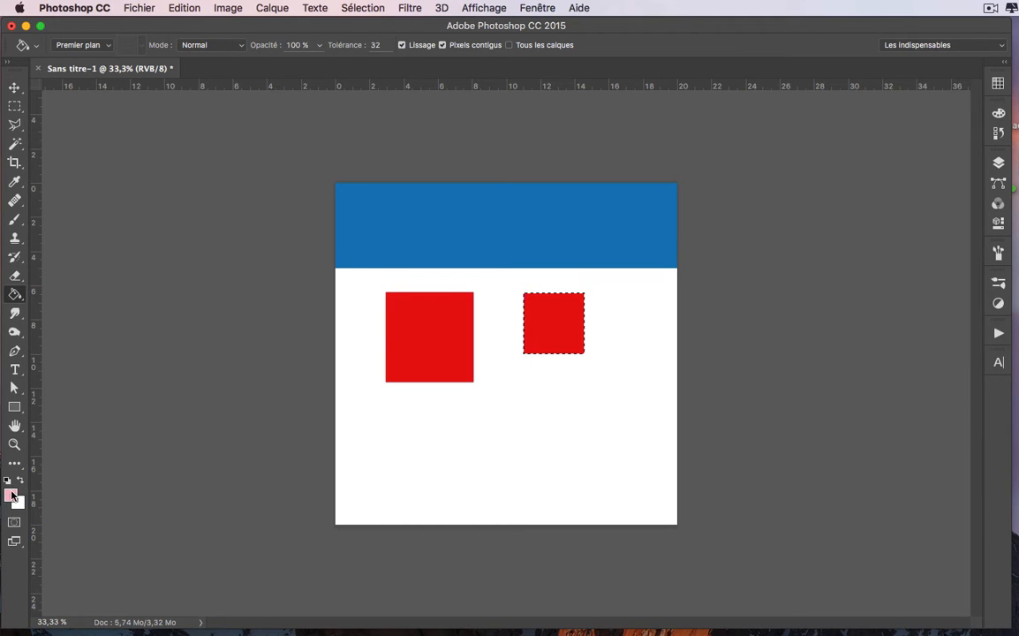
left_click(558, 319)
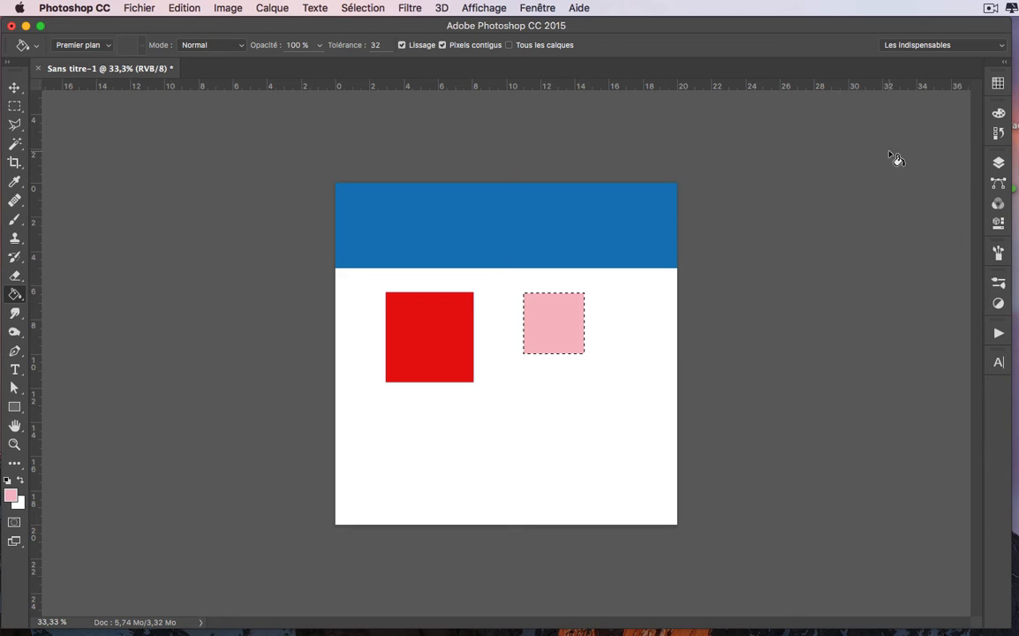
Step: Save the light pink foreground colour as a new swatch at the end of the swatches, adding it to the current library
left_click(997, 84)
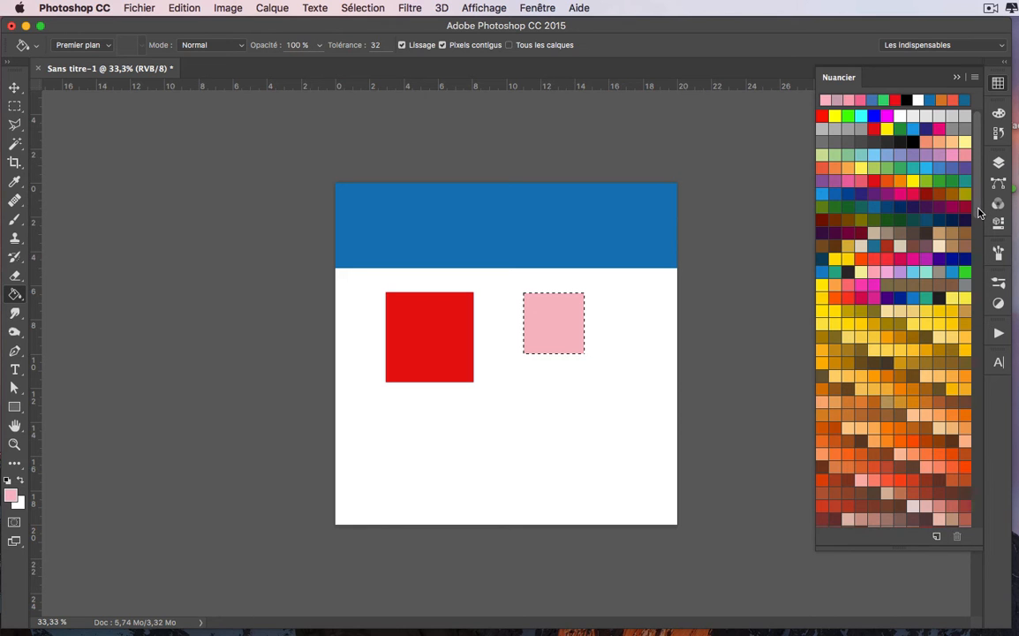
left_click_drag(978, 212, 979, 578)
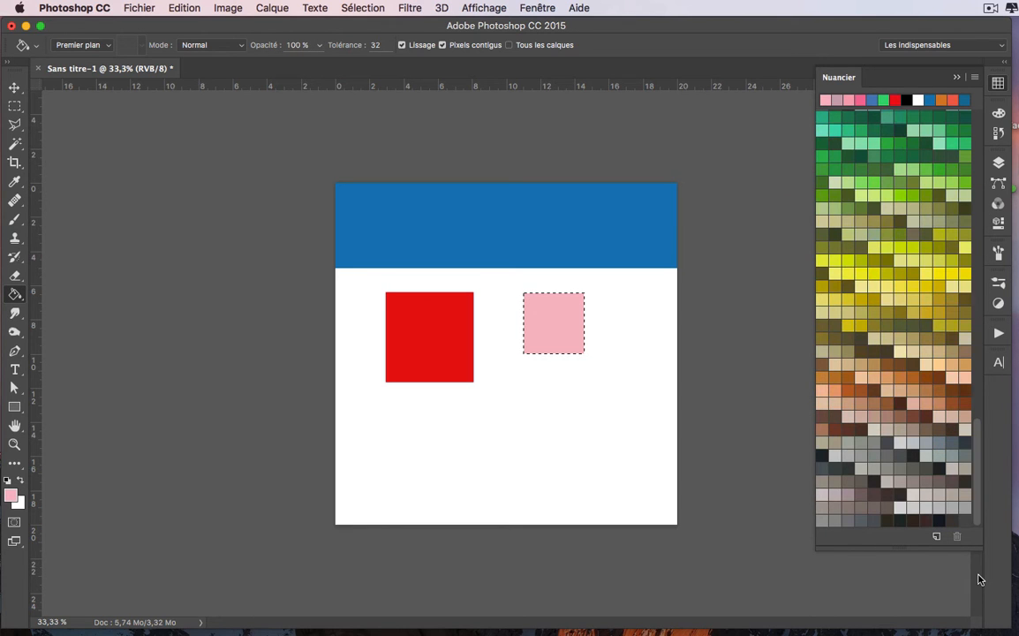
left_click(937, 538)
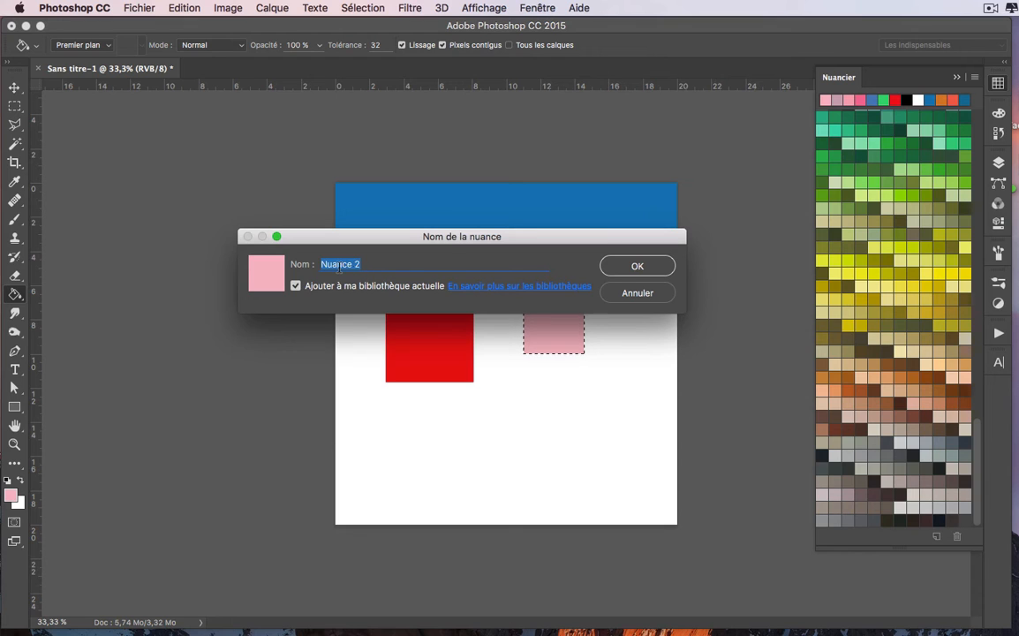
left_click(636, 266)
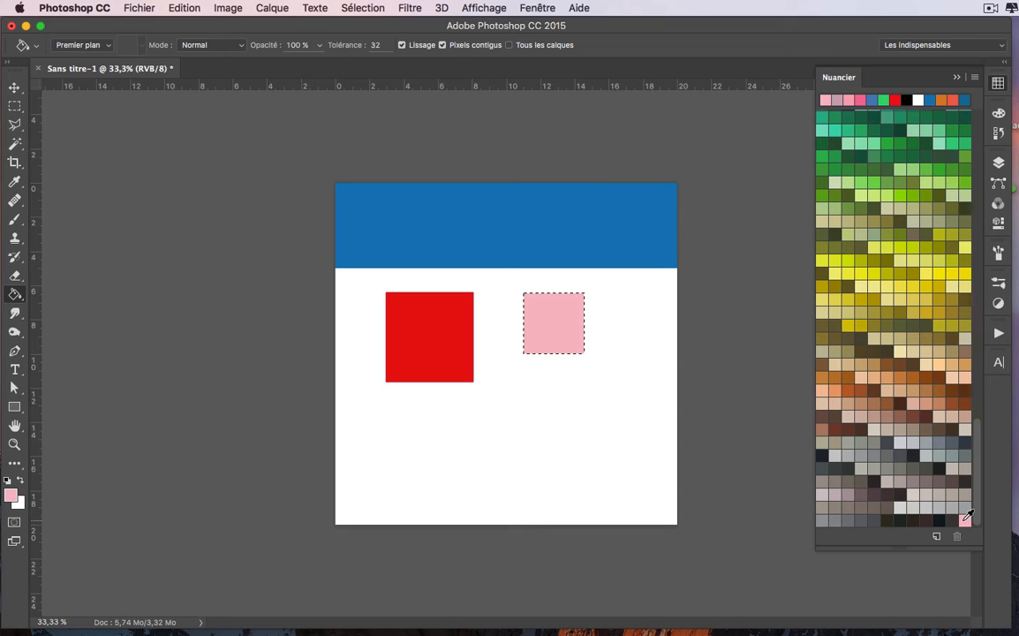
Step: Detach the swatches palette from its dock and float it over the edge of the document
left_click(975, 79)
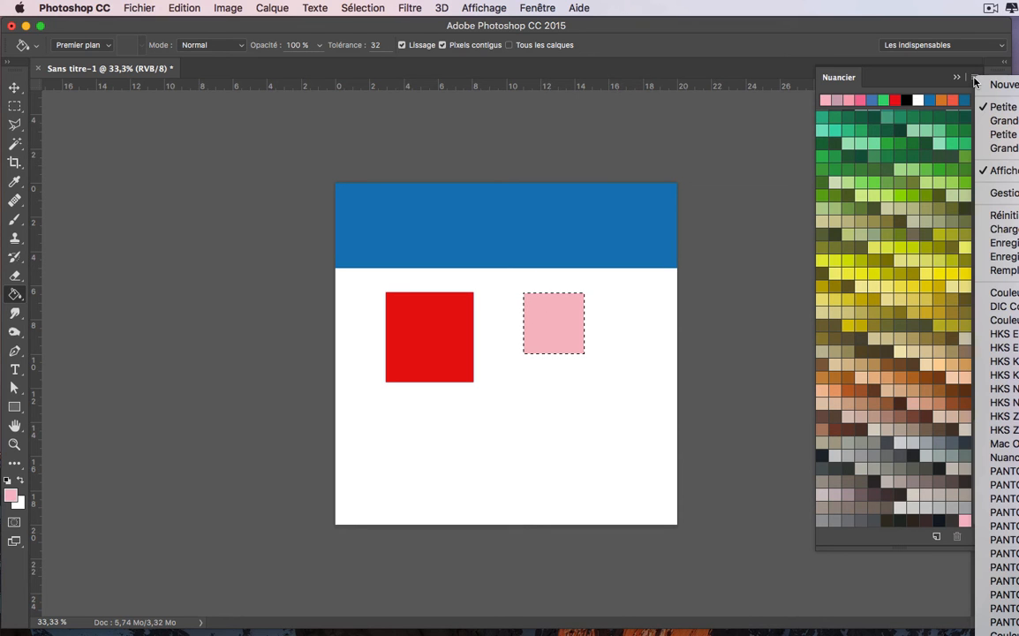
left_click(857, 78)
left_click_drag(857, 77, 703, 88)
Step: Try displaying the swatches as large thumbnails and as a small list
left_click(822, 89)
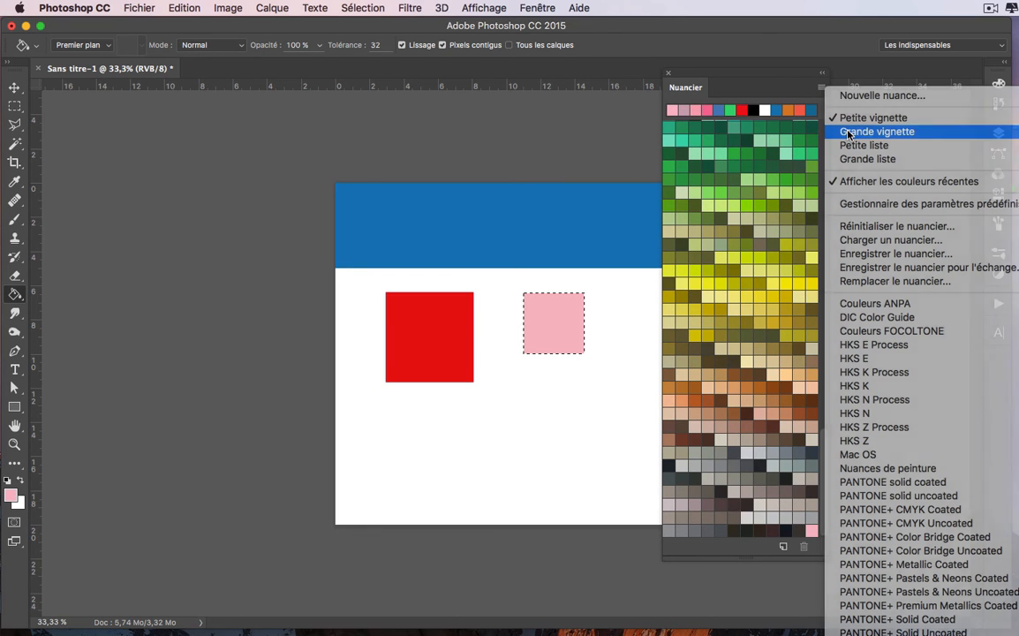
left_click(852, 132)
left_click(821, 87)
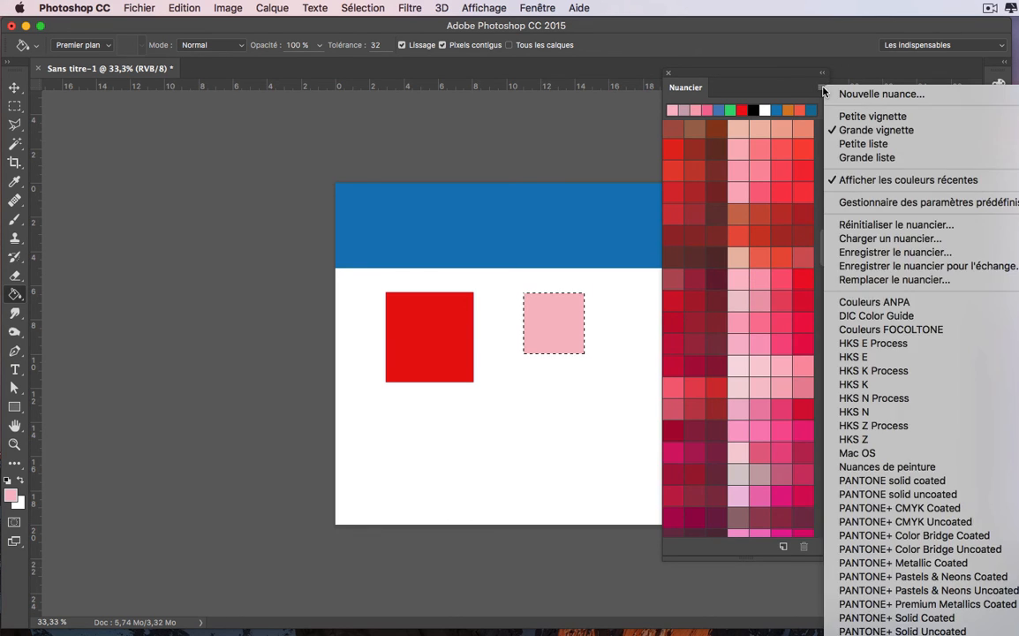
left_click(868, 143)
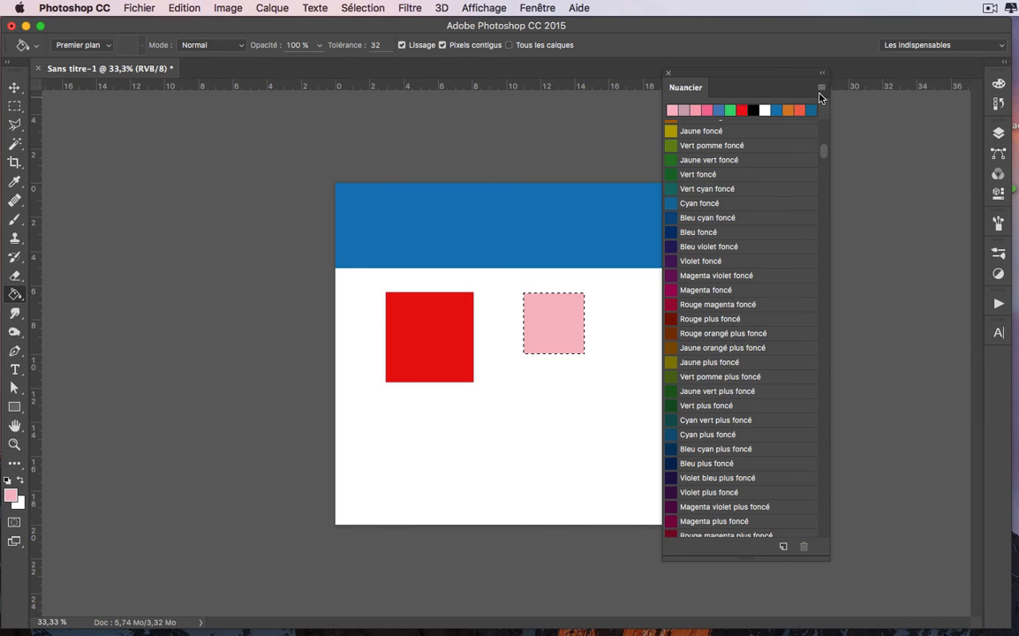
Step: Display the swatches as a large list and show the pink swatch at its end
left_click(821, 87)
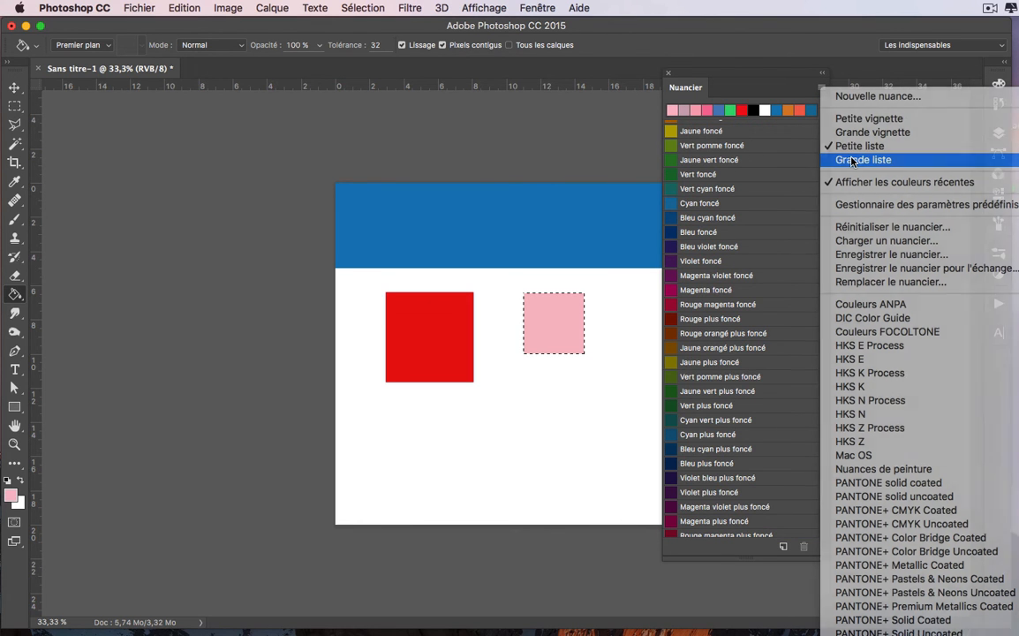
left_click(864, 159)
left_click_drag(827, 146, 826, 551)
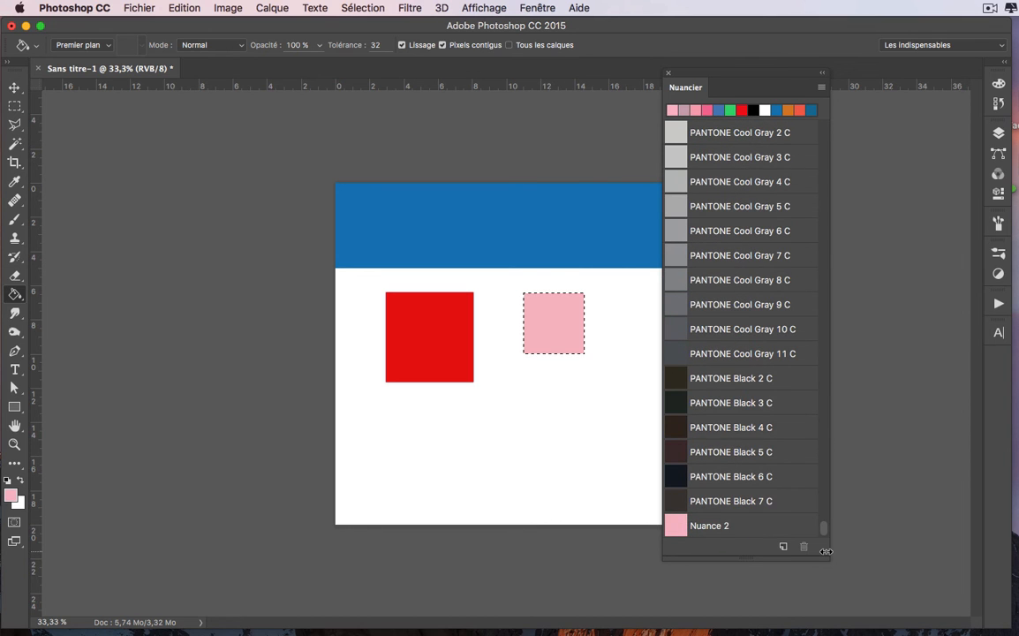
left_click(821, 89)
left_click(748, 90)
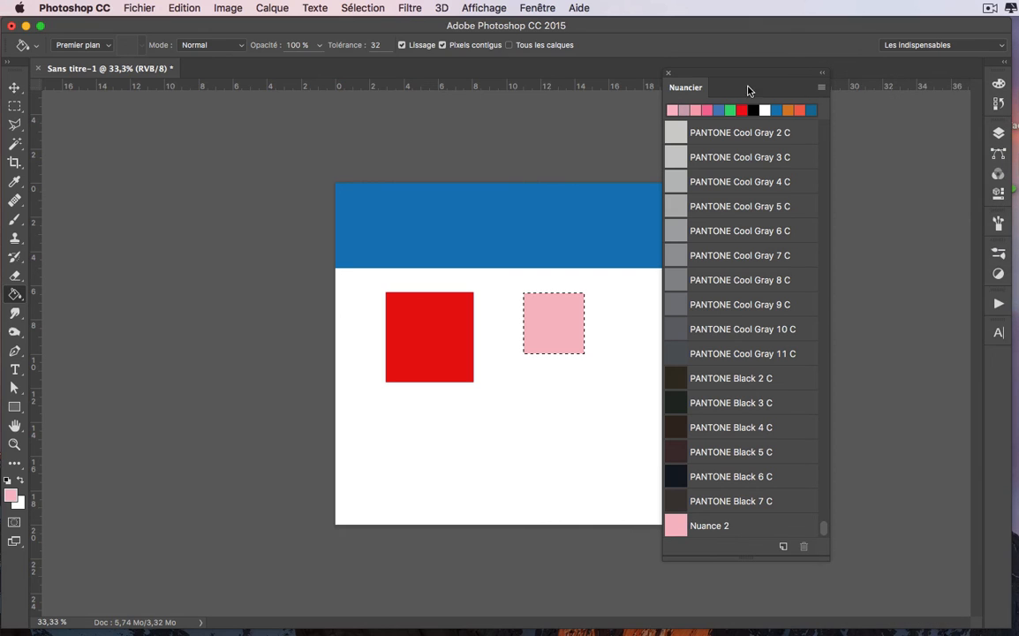